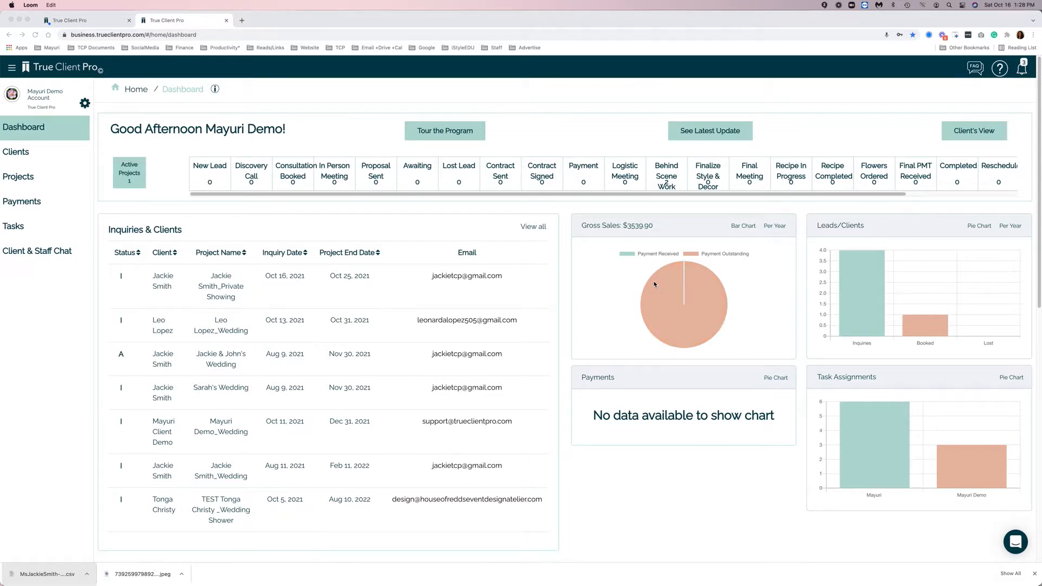
Open the Invoice Templates page of the template library in the company settings
left_click(86, 103)
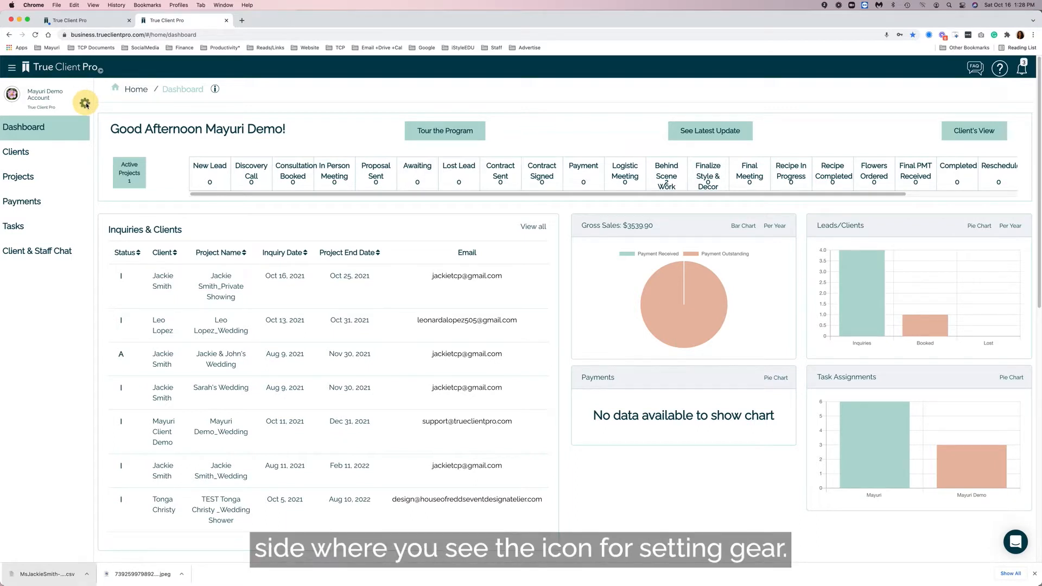
left_click(86, 103)
left_click(67, 110)
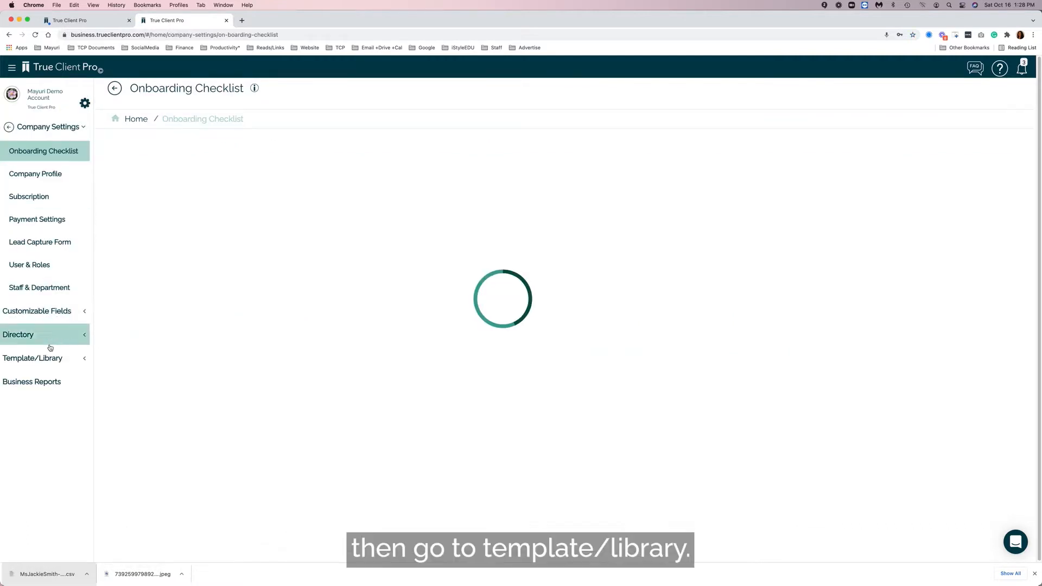
left_click(19, 364)
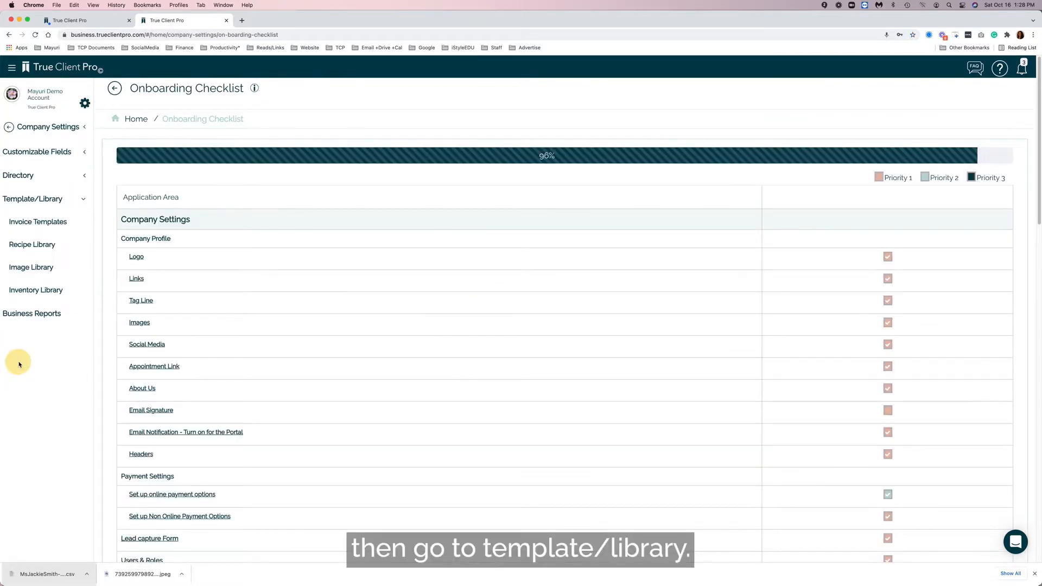
left_click(47, 224)
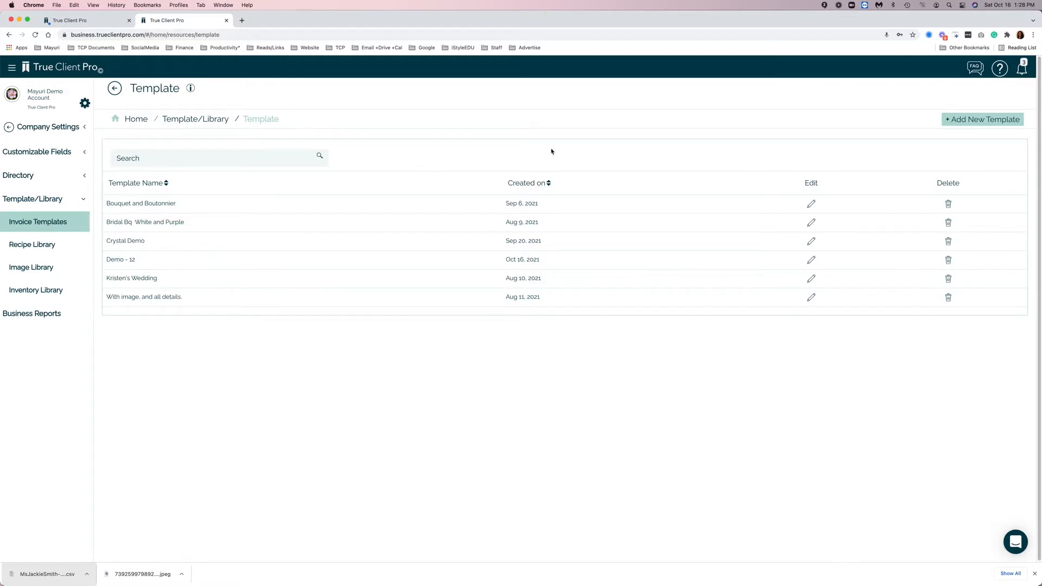
Create a new invoice template named "Basic Floral Package with short centerpiece"
left_click(975, 120)
left_click(470, 323)
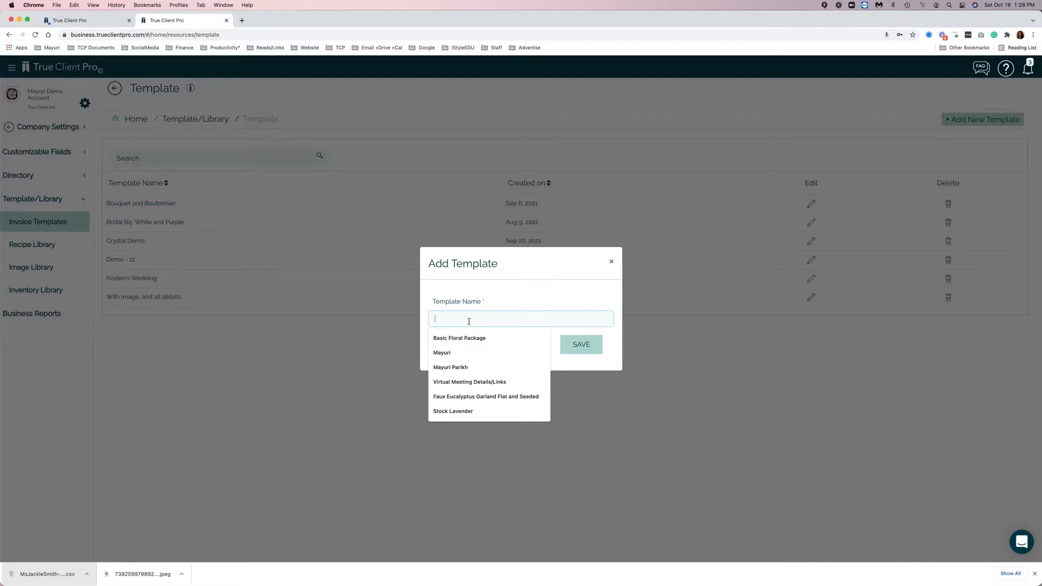
type("Basic ")
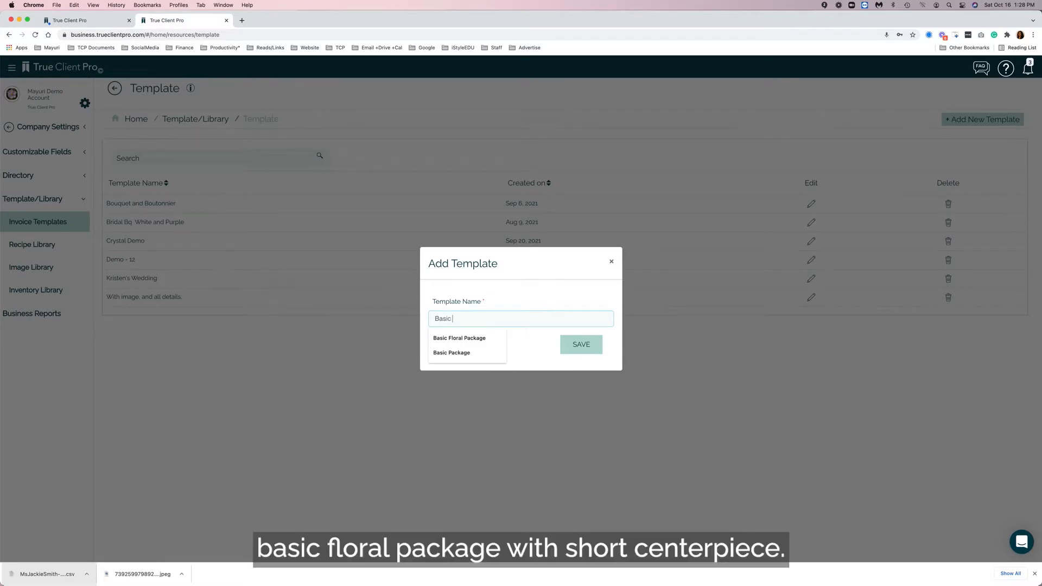
type("Floral Package with short centerpiece")
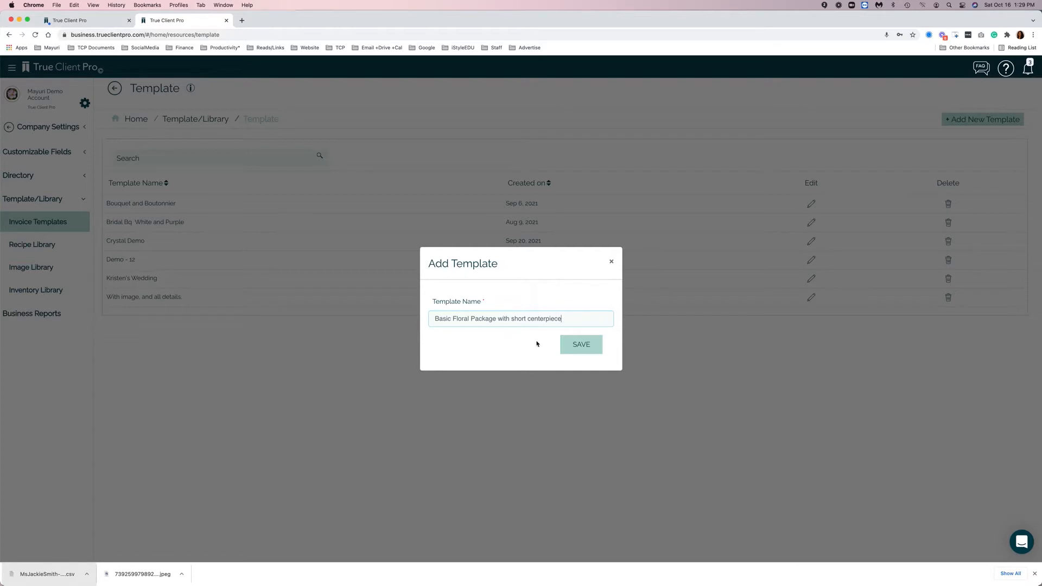
left_click(577, 350)
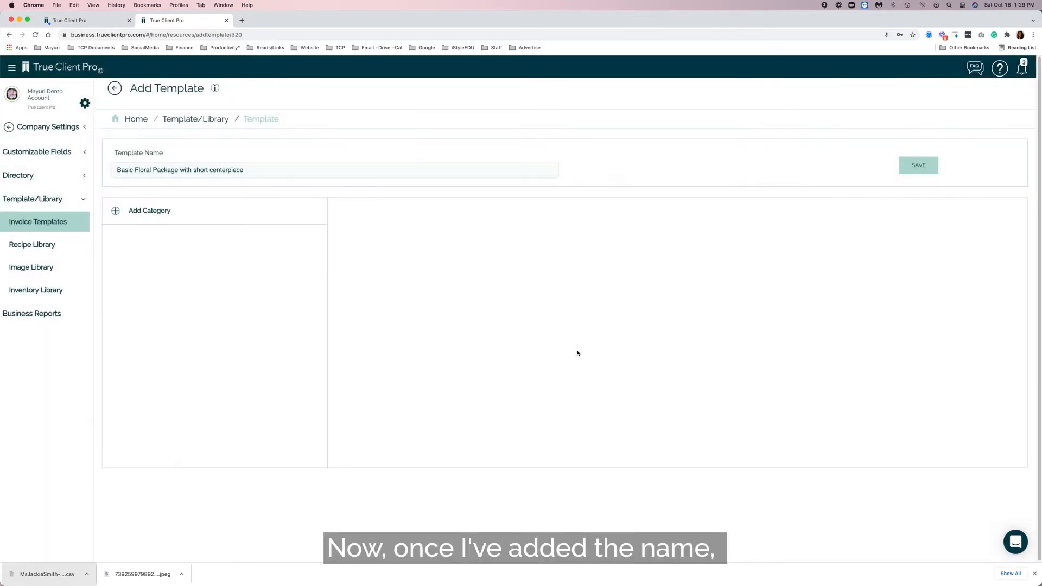
Start a Bridal Personal Flowers category in the template and choose the subcategories Bride's Bouquet, Attendant's Bouquet and Bride's Maid Bouquet
left_click(117, 212)
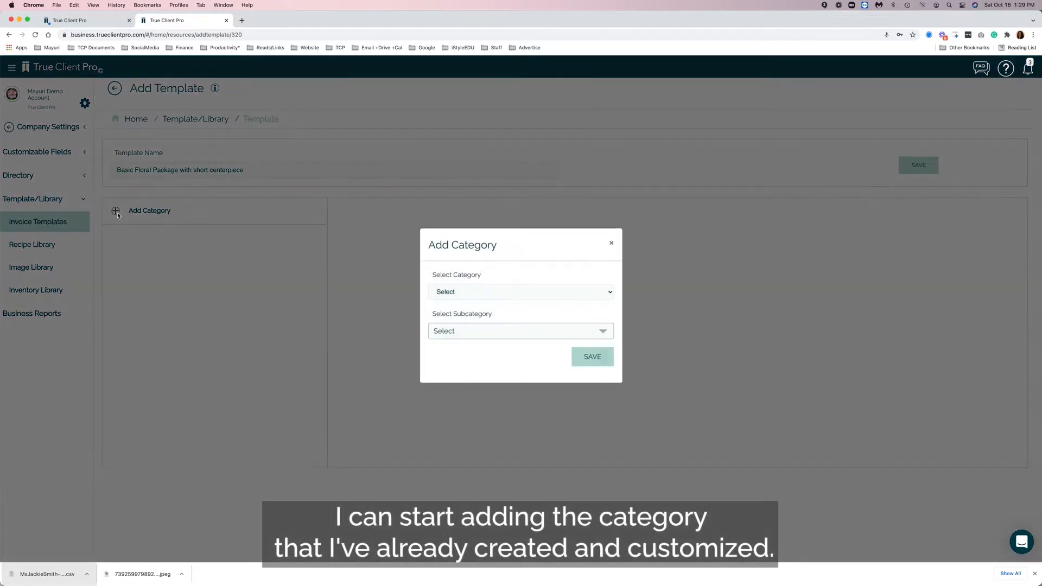
left_click(459, 297)
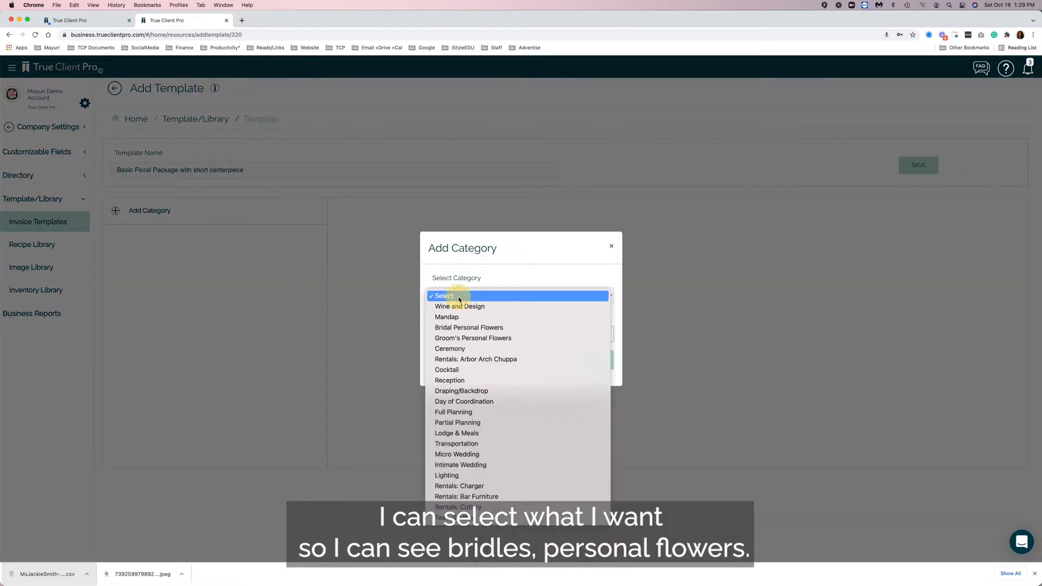
left_click(458, 327)
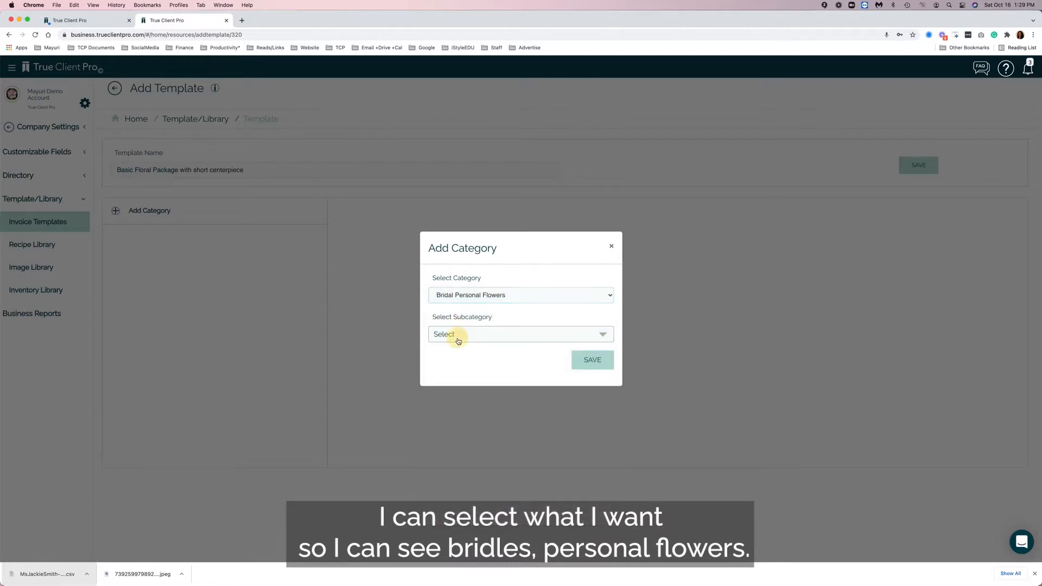
left_click(457, 335)
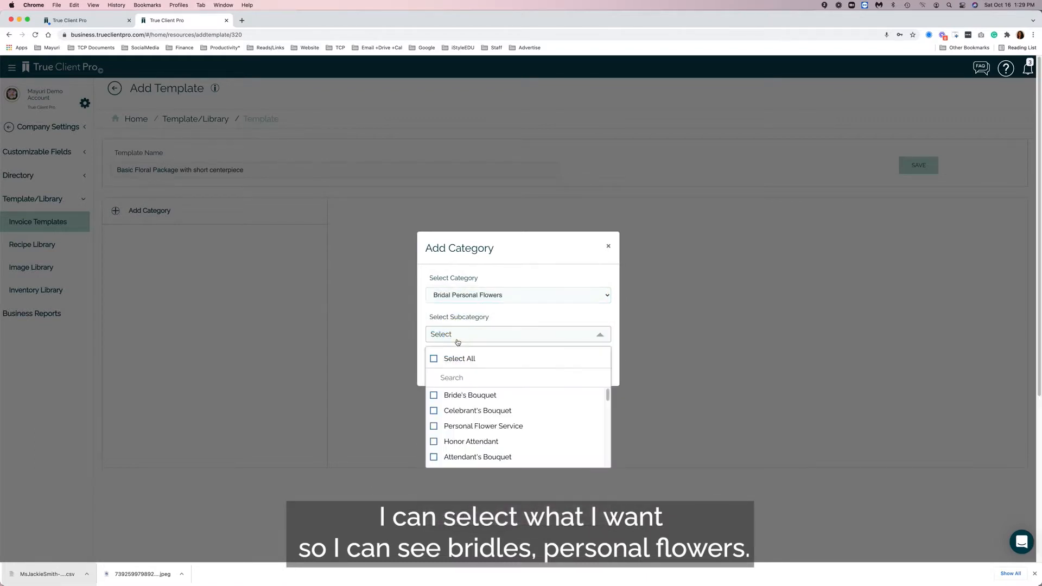
left_click(434, 395)
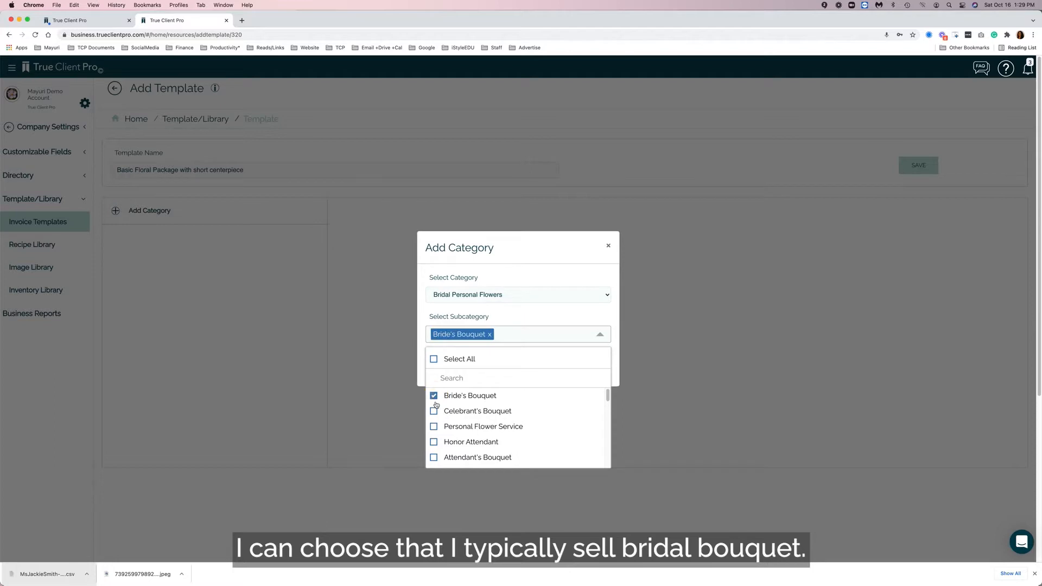
left_click(434, 457)
scroll(464, 440, "down", 3)
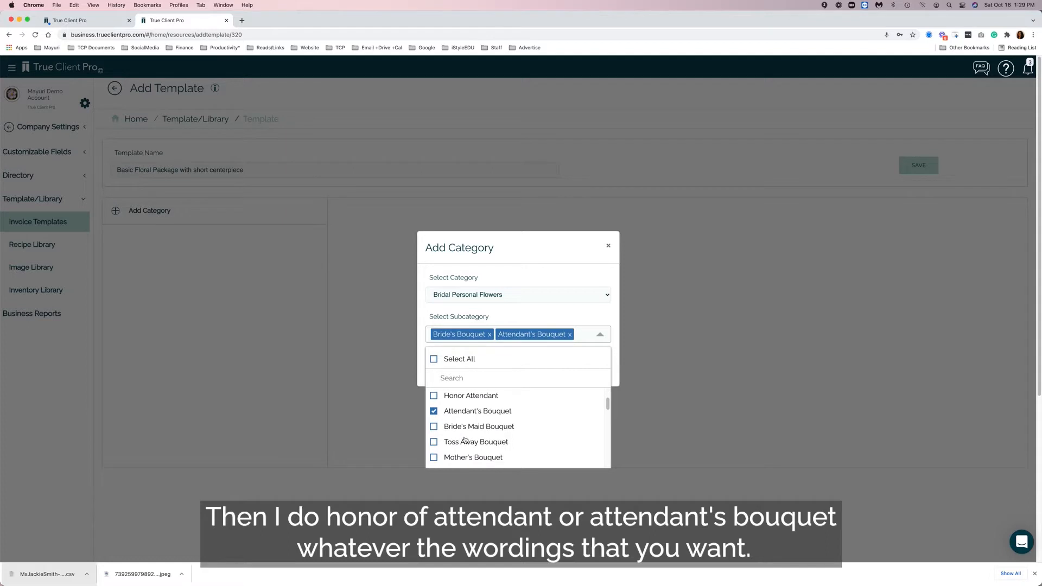
left_click(433, 427)
Include Mother's Corsage and Father's Boutonnière among the bridal subcategories and save the category
scroll(436, 441, "down", 3)
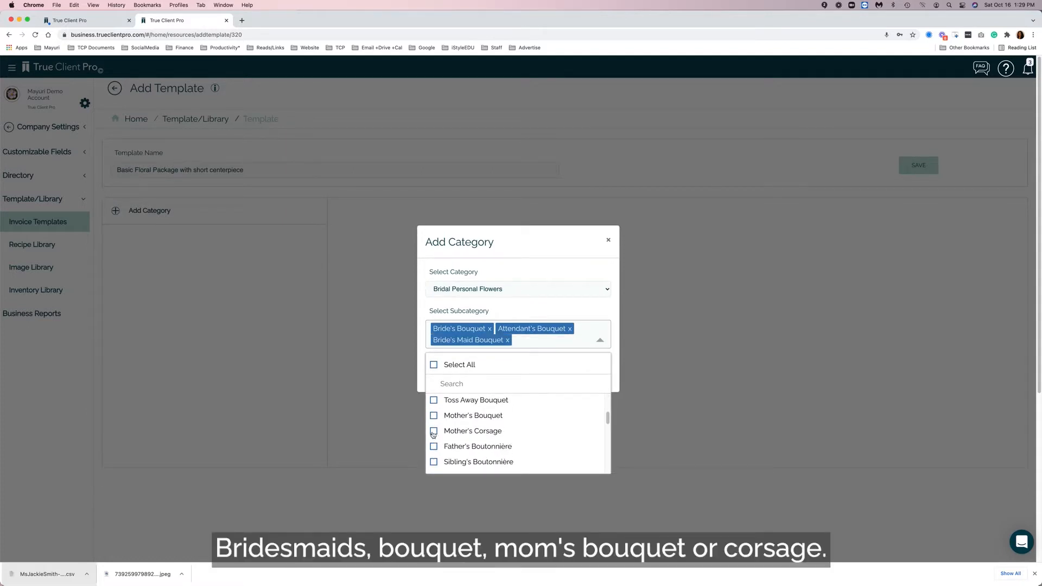
left_click(433, 431)
left_click(434, 446)
scroll(496, 446, "down", 2)
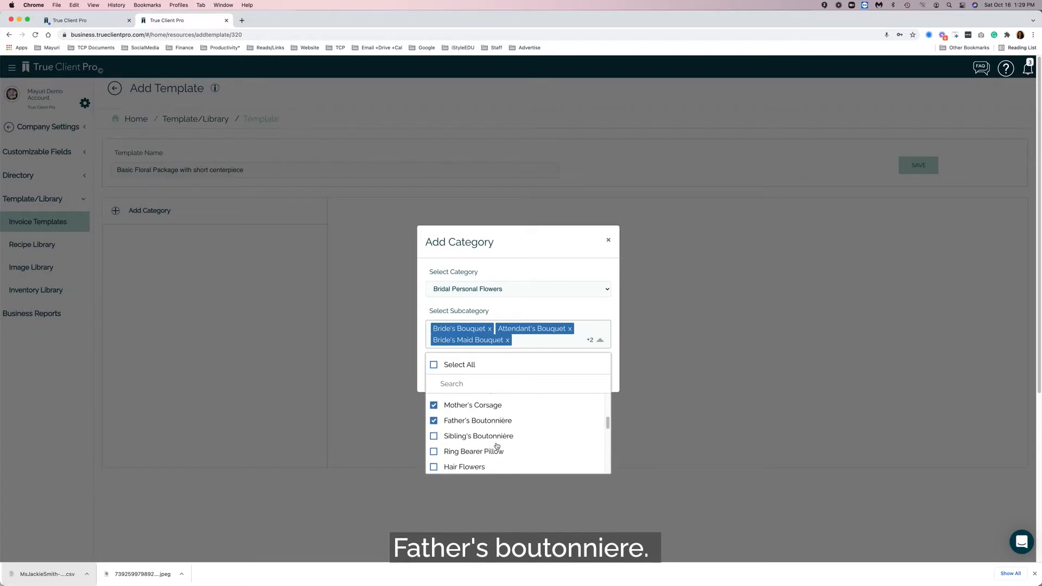
left_click(508, 259)
left_click(581, 365)
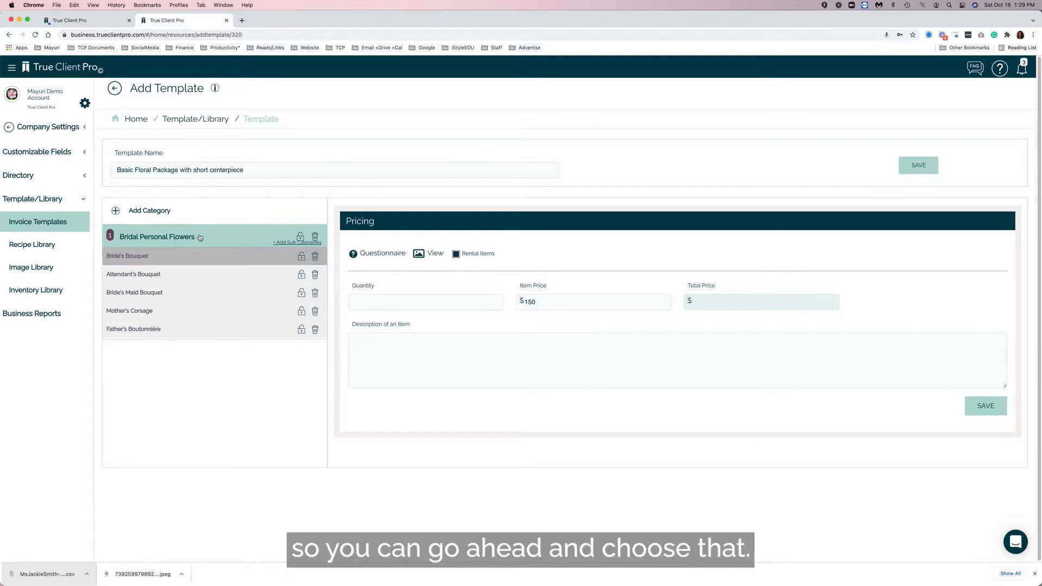
Start a Groom's Personal Flowers category and choose the subcategories Groom's Boutonnière and Groomsmen's Boutonnière
left_click(116, 212)
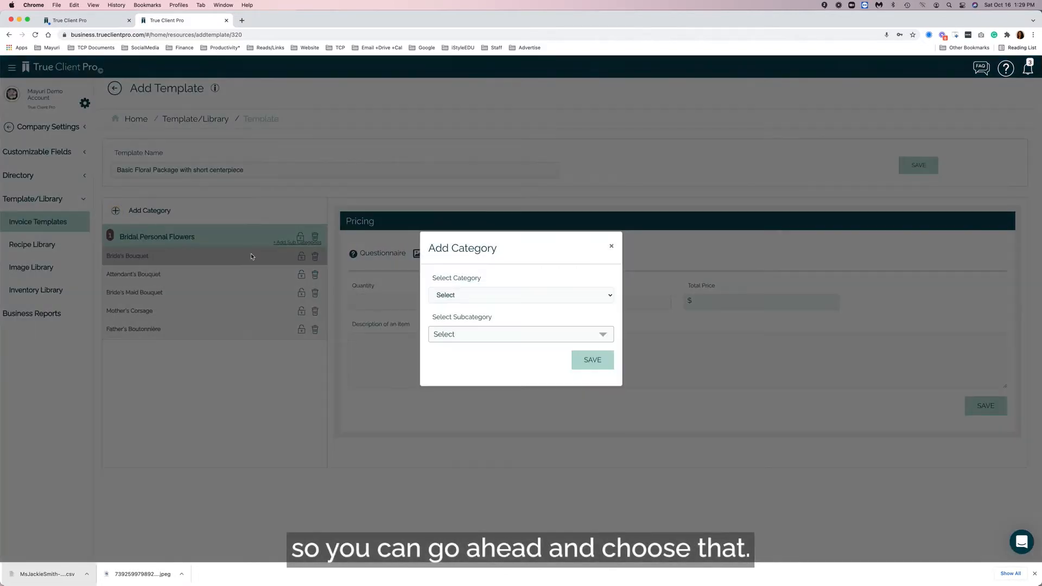
left_click(455, 296)
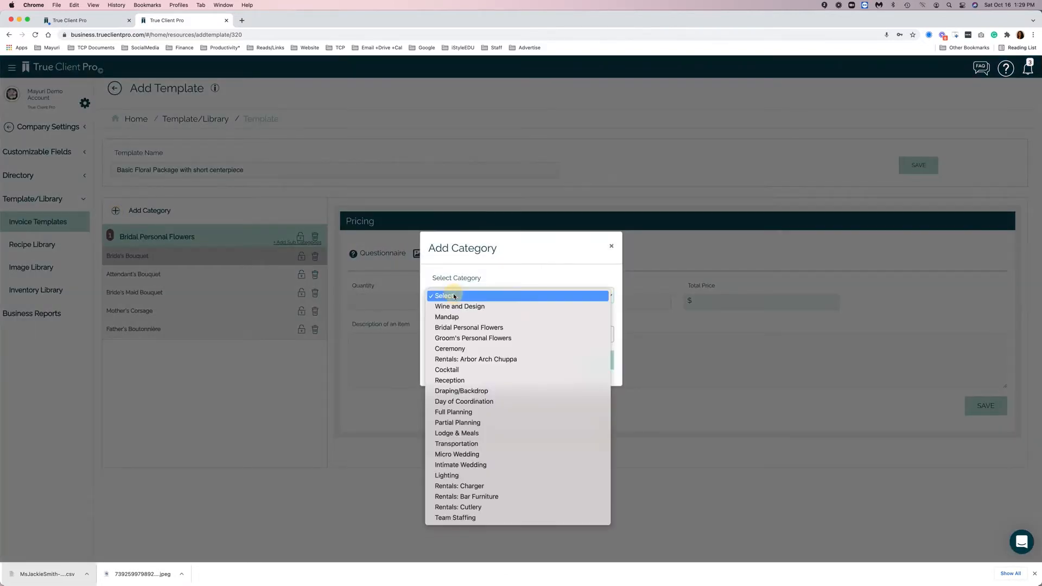
left_click(452, 338)
left_click(451, 335)
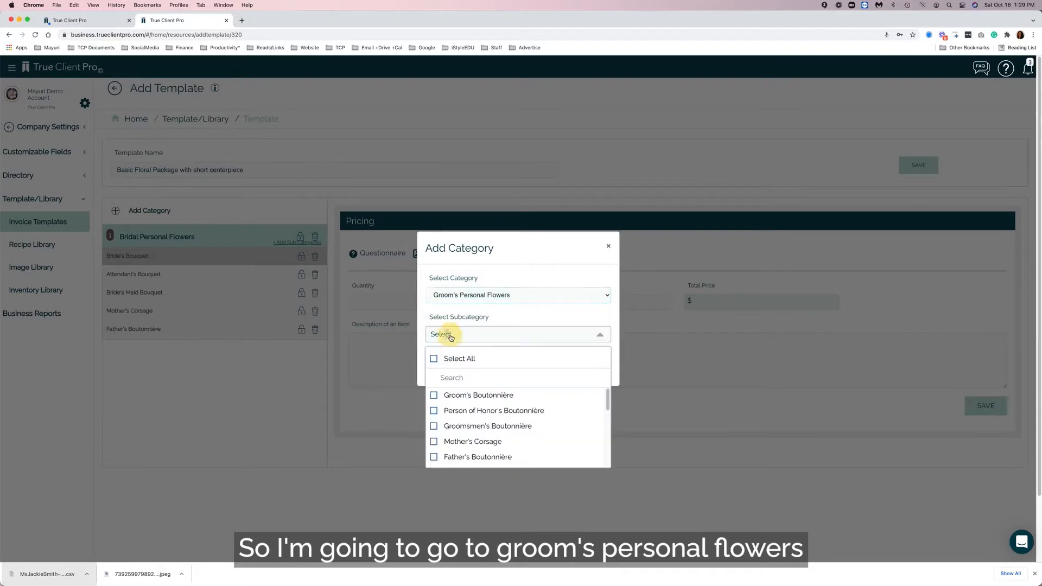
left_click(433, 395)
left_click(433, 427)
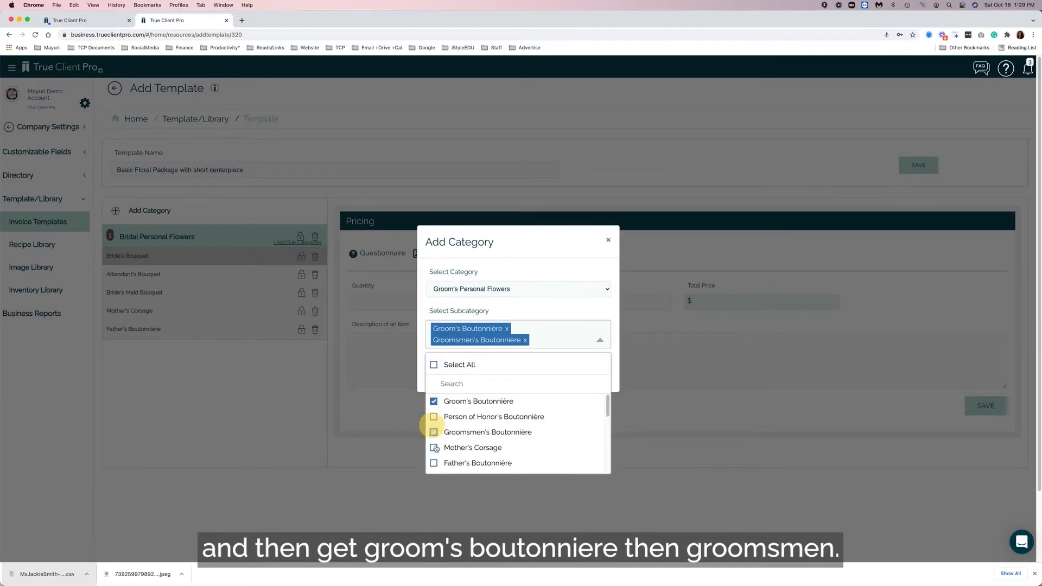
Include Mother's Corsage, Father's Boutonnière and Ring Bearer's Boutonnière among the groom's subcategories and save the category
left_click(434, 449)
left_click(434, 467)
scroll(505, 456, "down", 2)
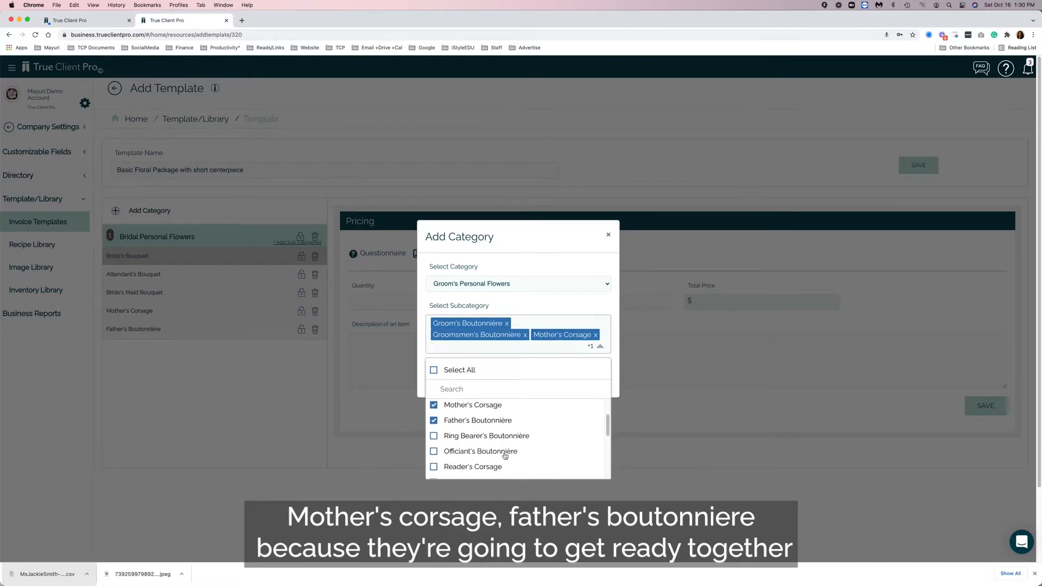
left_click(434, 436)
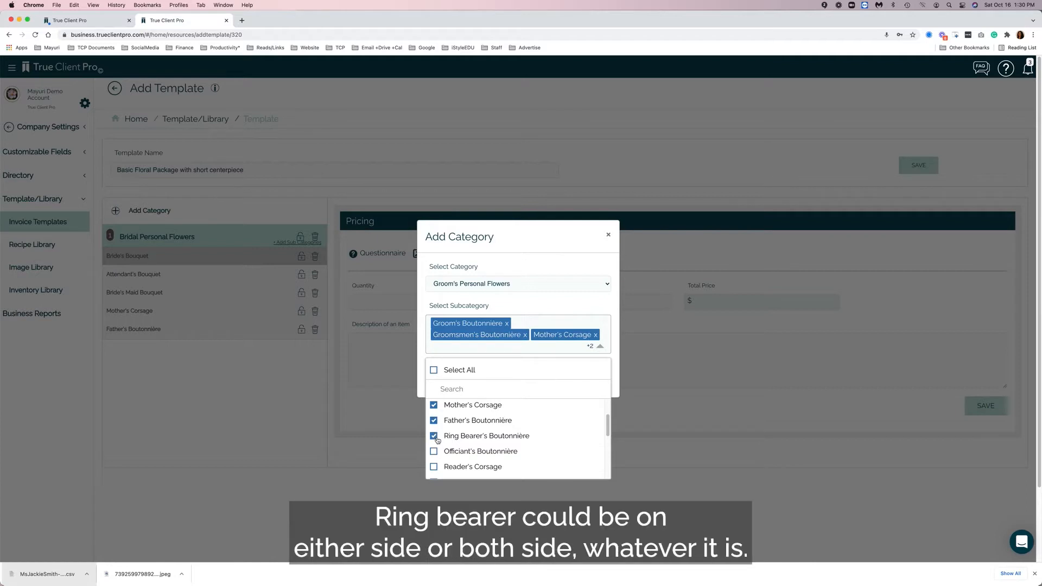
scroll(455, 452, "down", 3)
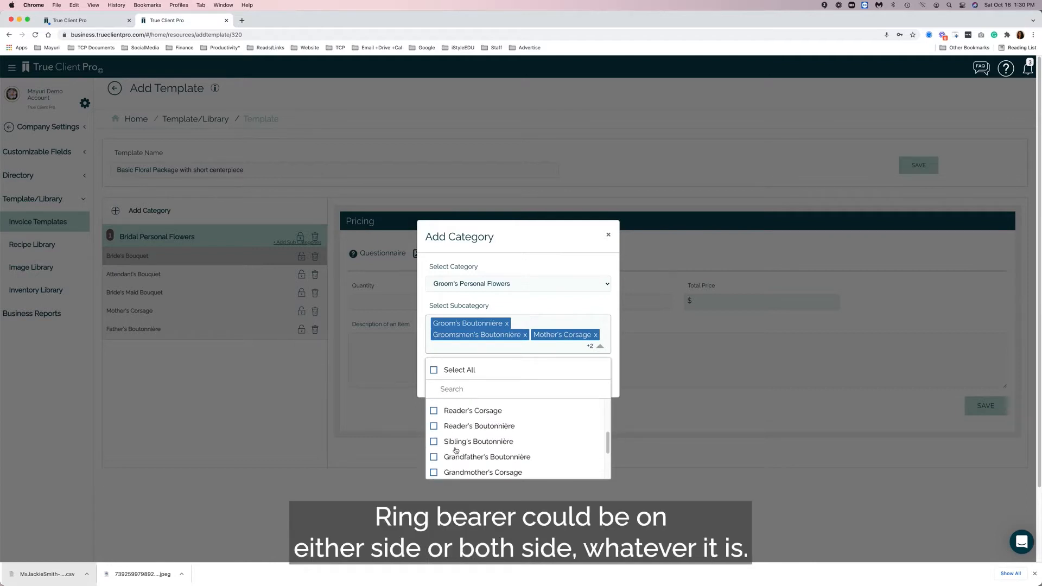
left_click(551, 360)
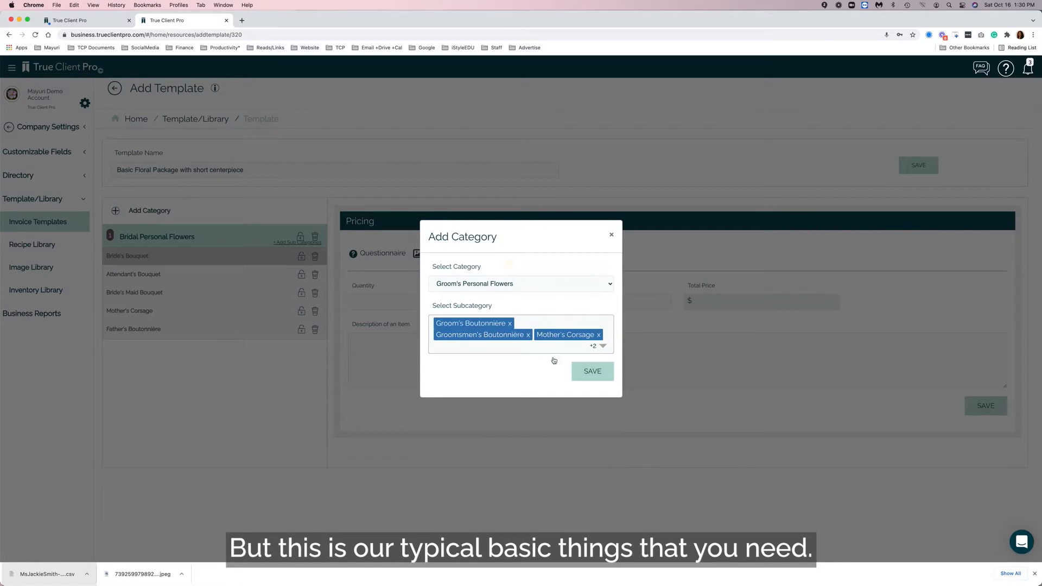
left_click(590, 374)
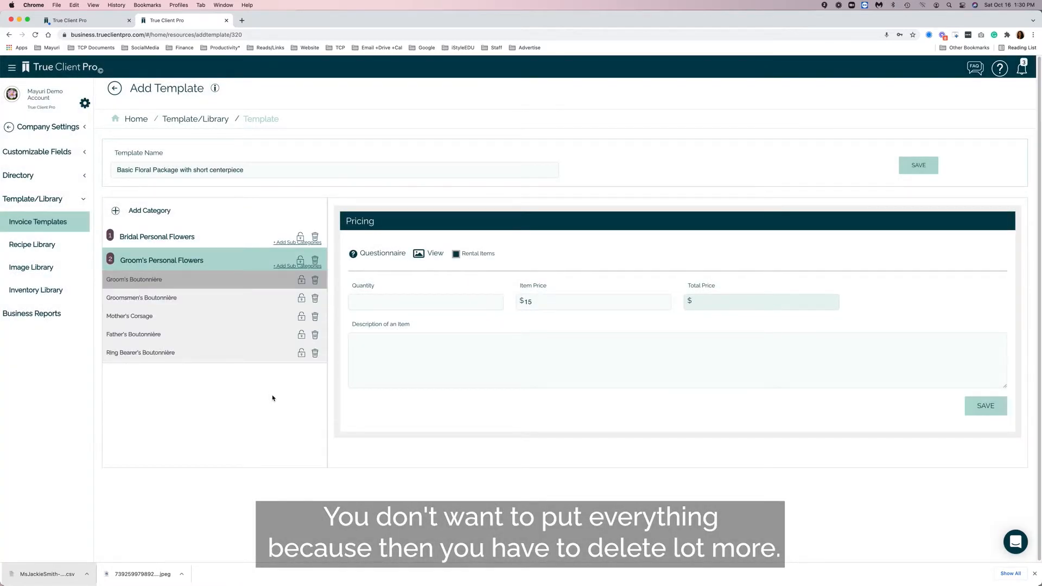
Add a Ceremony category to the template with the subcategories Arch Installation, Aisle Decor and Signage
left_click(116, 211)
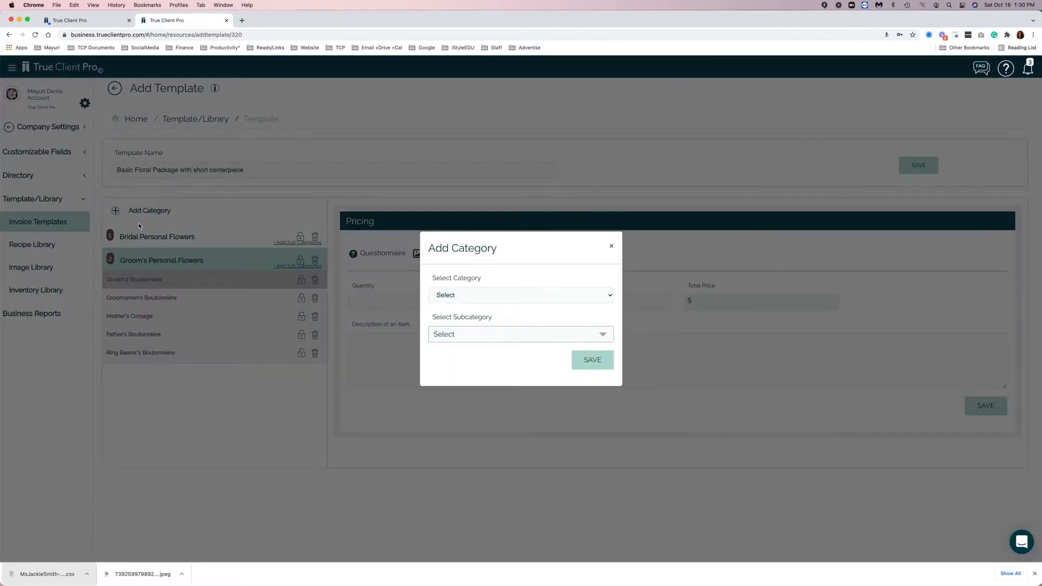
left_click(463, 335)
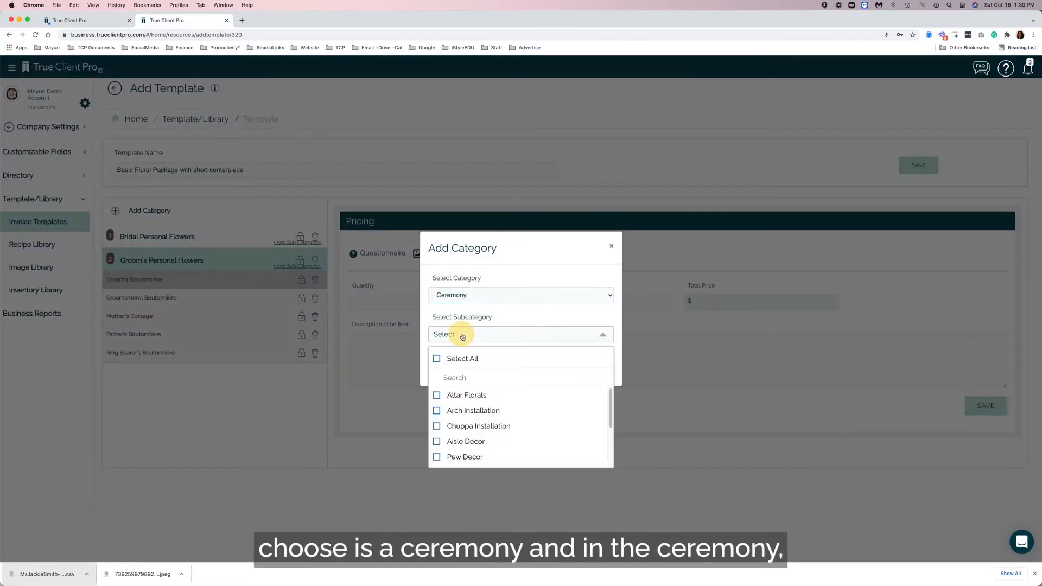
left_click(442, 416)
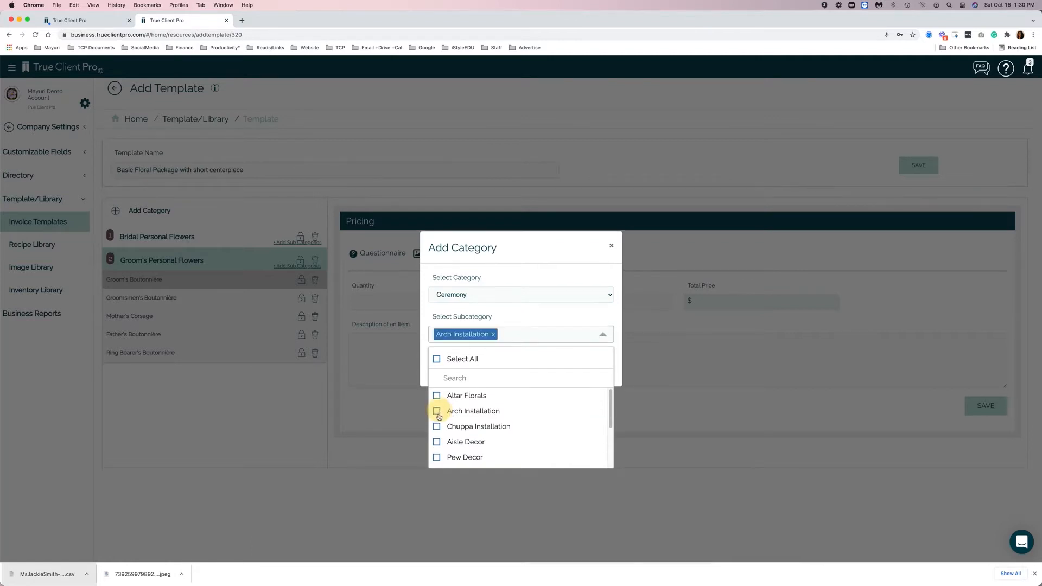
left_click(437, 442)
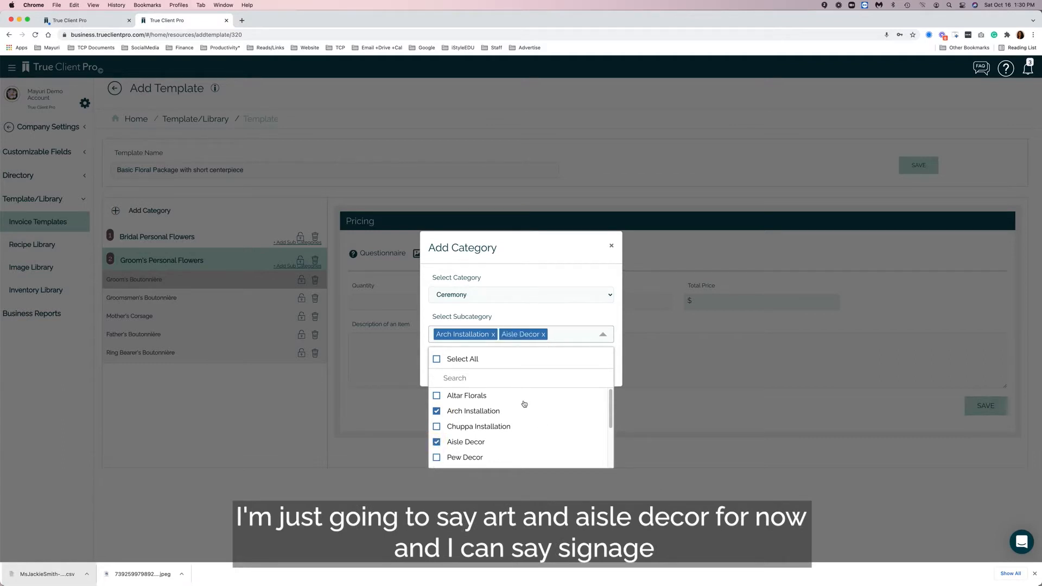
scroll(523, 404, "down", 3)
left_click(543, 415)
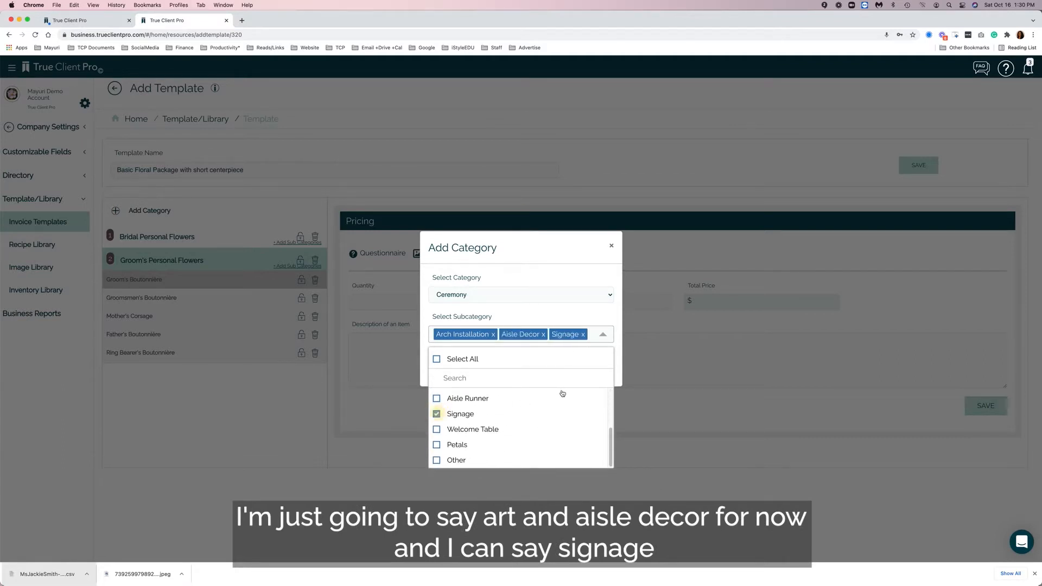
left_click(549, 277)
left_click(591, 361)
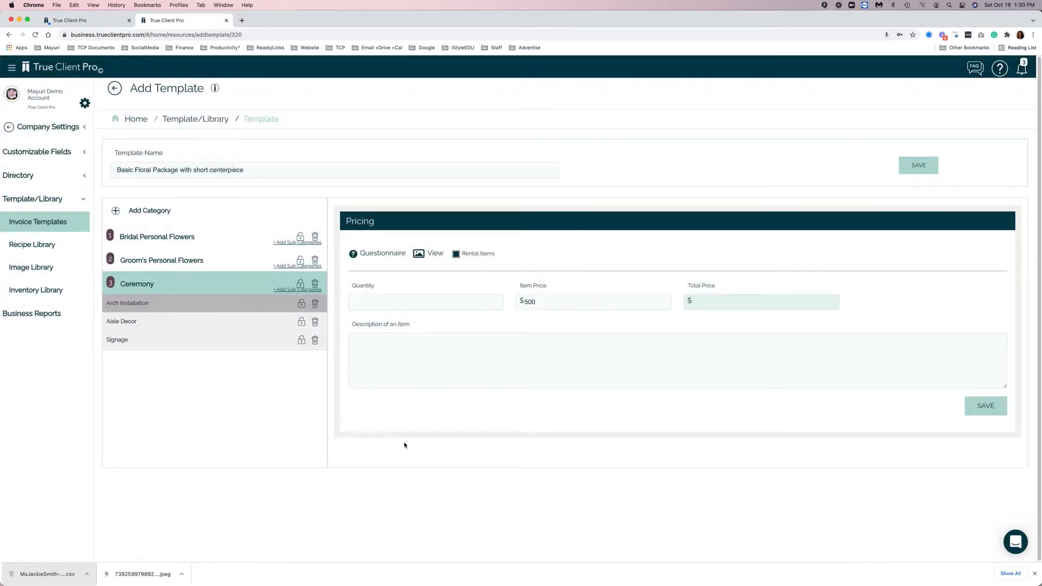
Add a Cocktail category to the template with the subcategories Escort Table, Highboys Florals and Low cocktail Florals
left_click(115, 210)
left_click(451, 299)
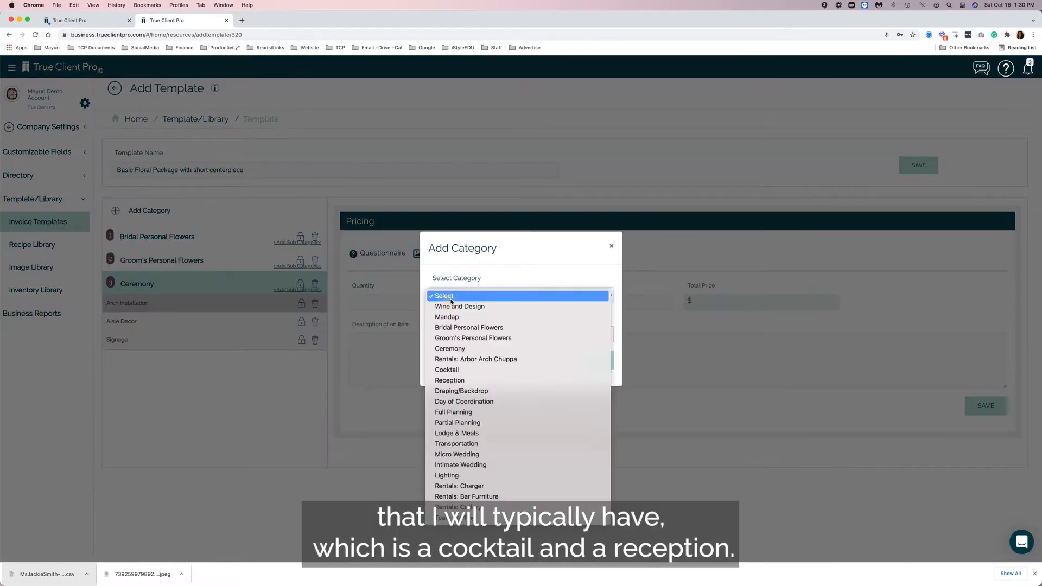
left_click(448, 369)
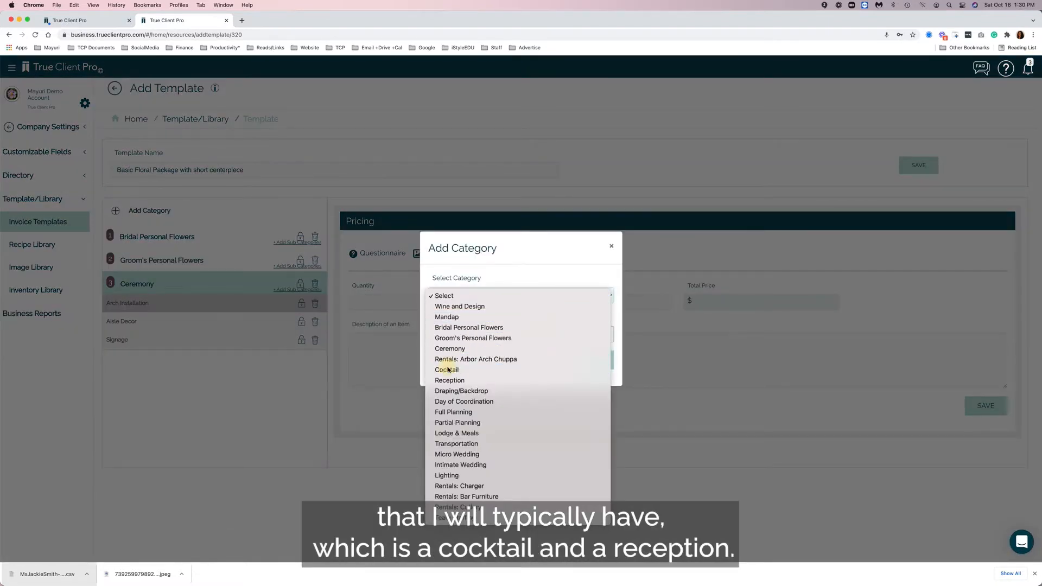
left_click(447, 334)
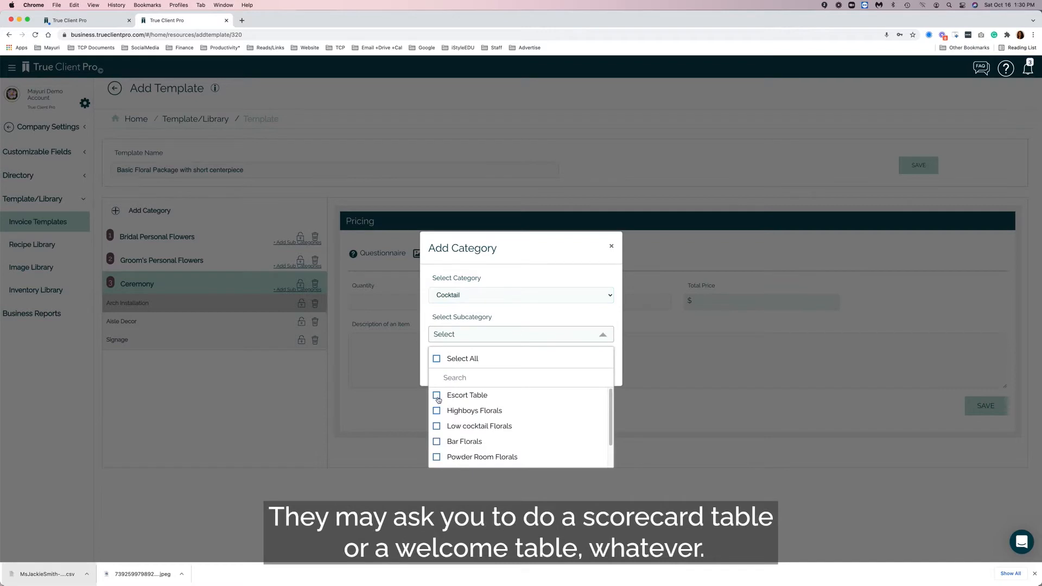
left_click(437, 396)
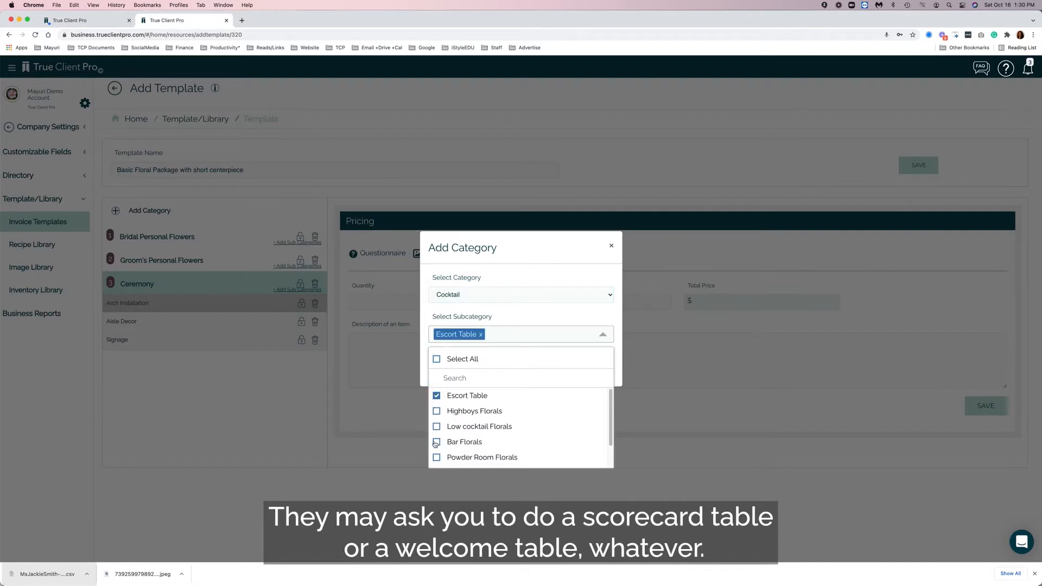
scroll(438, 428, "down", 1)
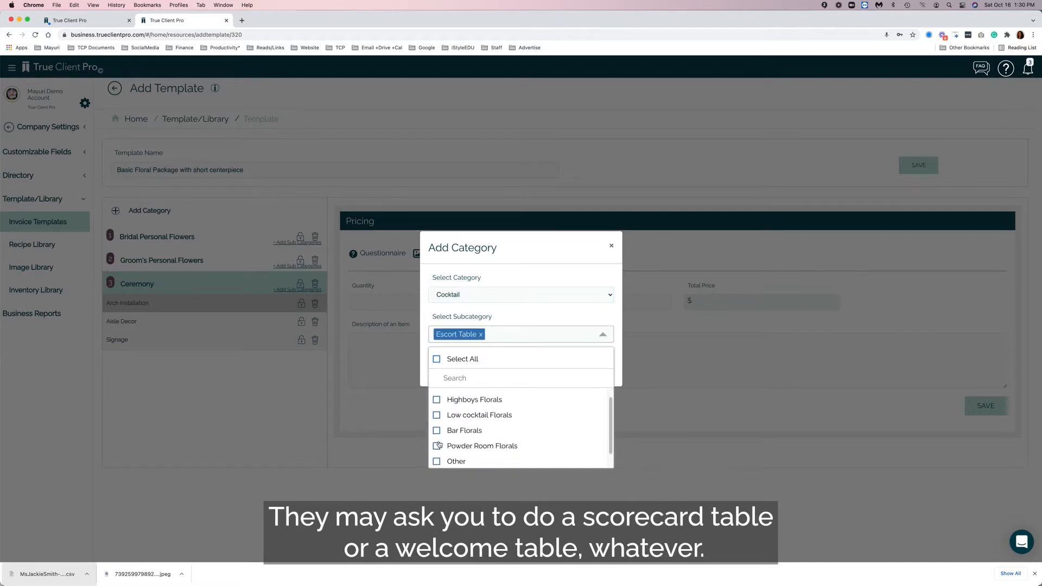
left_click(437, 398)
left_click(437, 414)
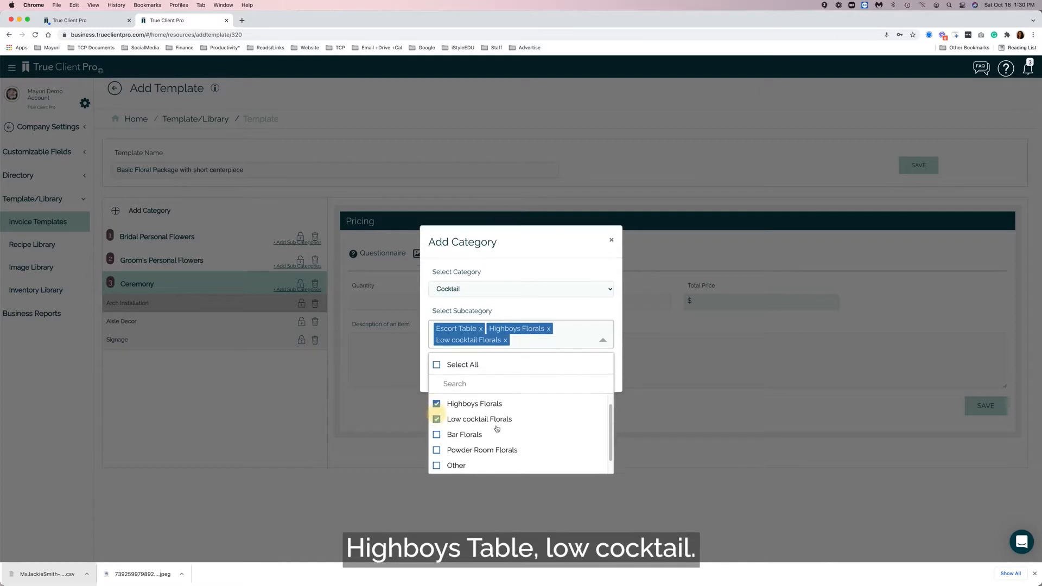
left_click(513, 261)
left_click(582, 370)
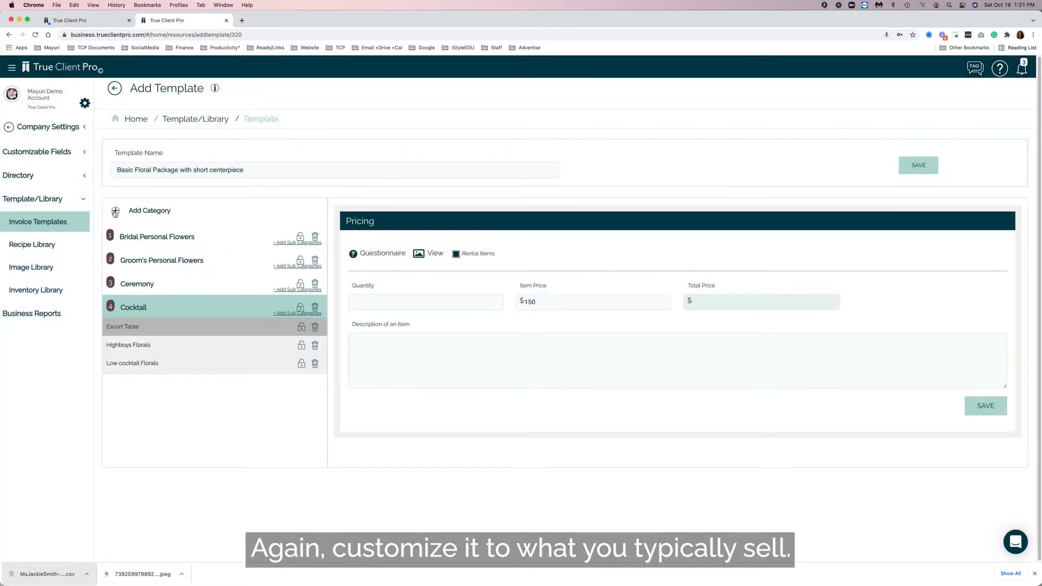
Start a Reception category and choose the subcategories Escort Card Table, Head Table Florals and Head Table Backdrop
left_click(115, 212)
left_click(467, 298)
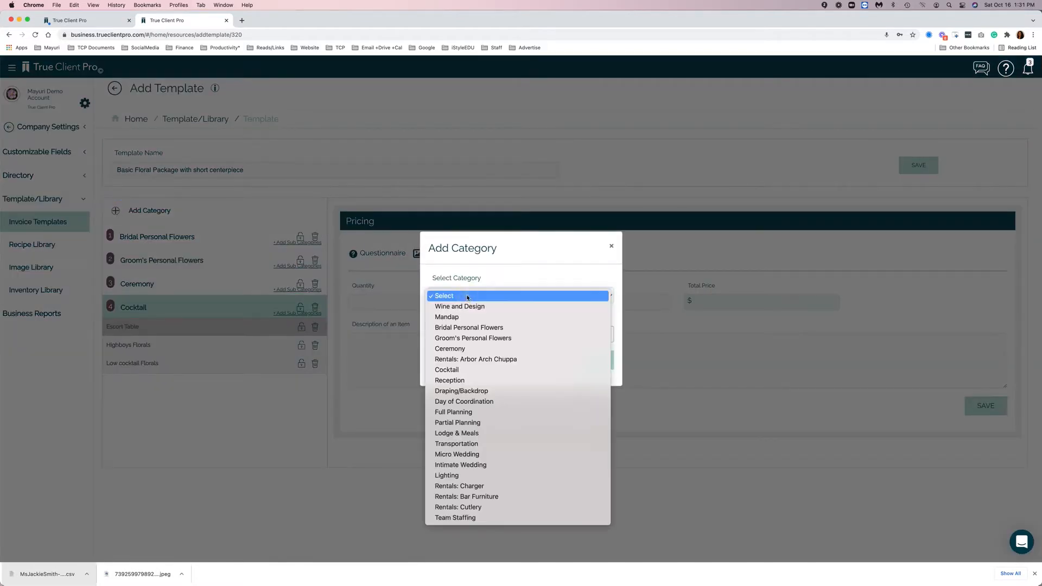
left_click(457, 382)
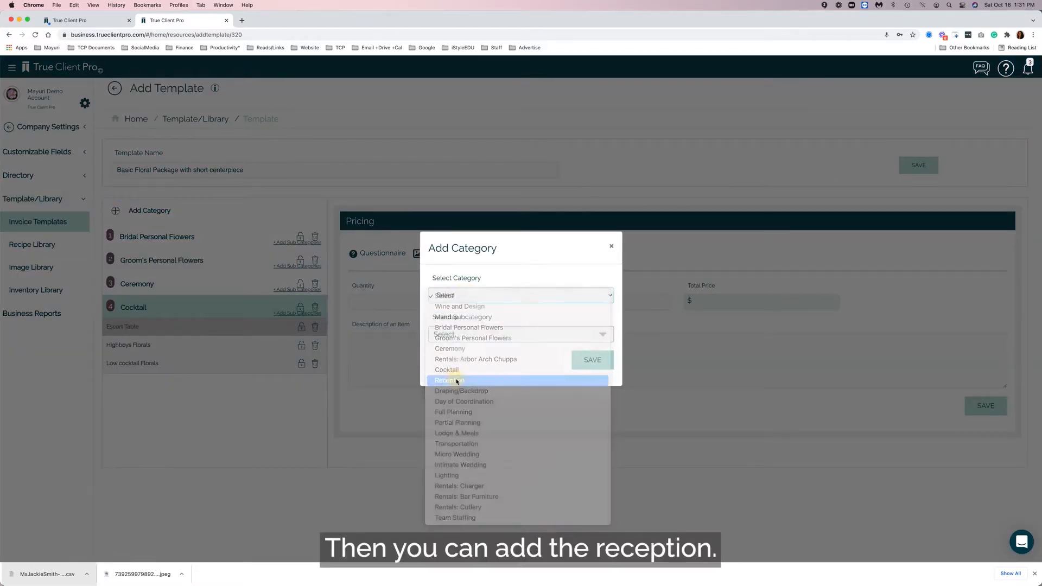
left_click(448, 333)
left_click(435, 398)
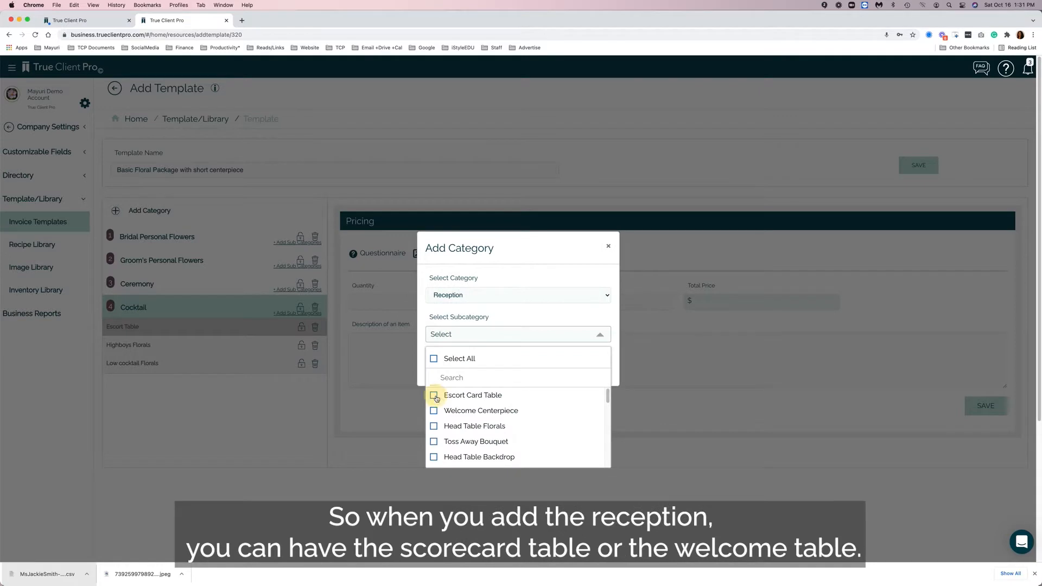
left_click(434, 428)
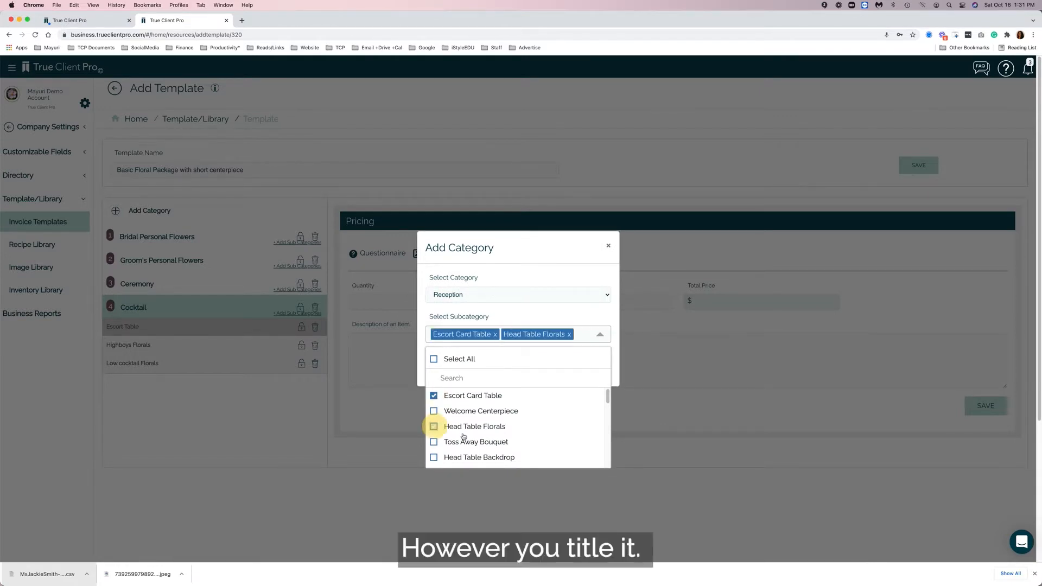
scroll(462, 435, "down", 1)
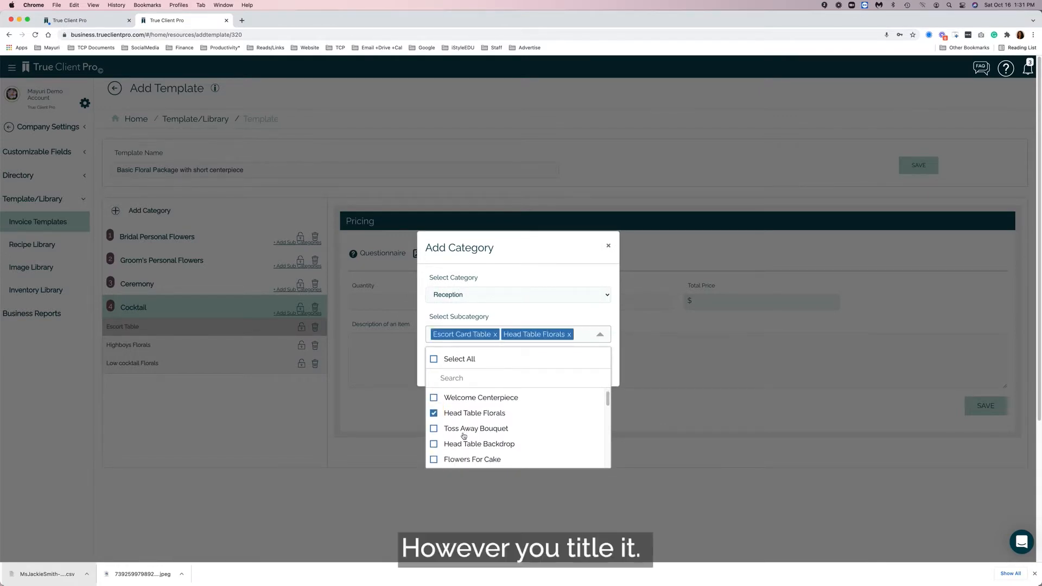
left_click(434, 444)
scroll(482, 449, "down", 5)
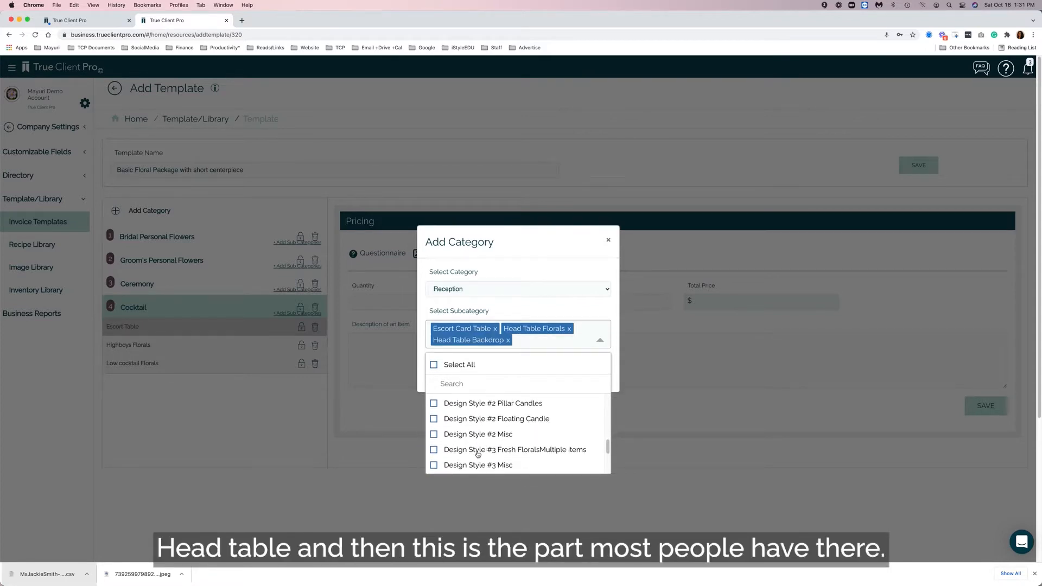
scroll(477, 454, "up", 1)
scroll(477, 455, "up", 1)
scroll(477, 455, "up", 1)
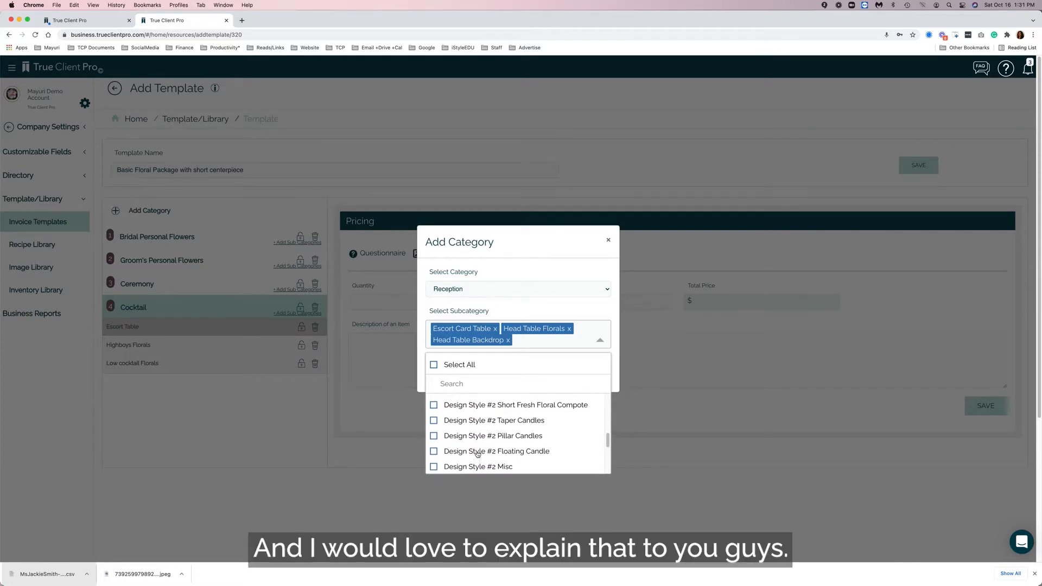
scroll(457, 428, "up", 1)
scroll(457, 429, "up", 5)
scroll(453, 422, "up", 6)
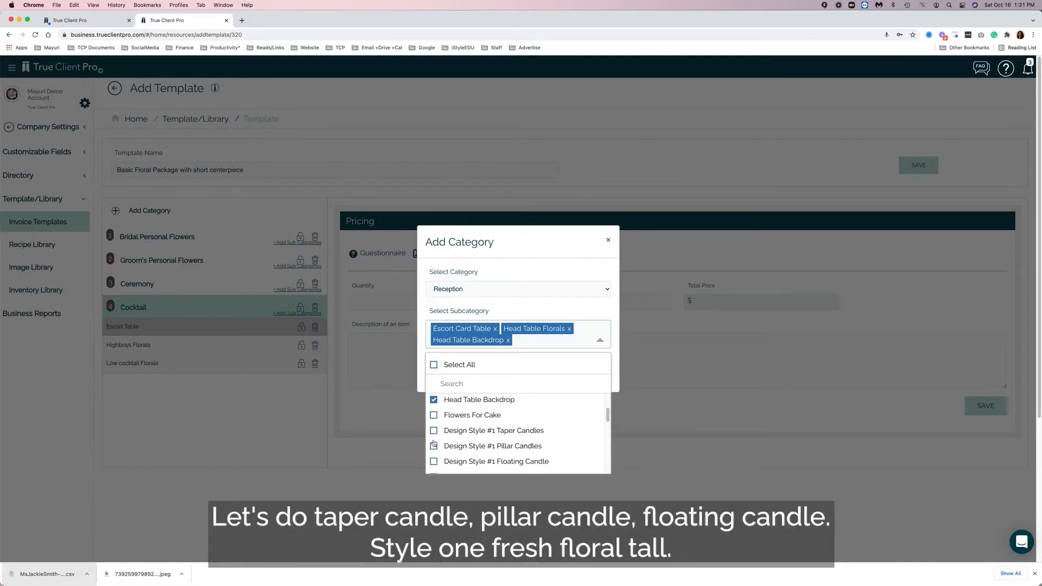
left_click(434, 430)
left_click(433, 445)
left_click(434, 462)
scroll(464, 452, "down", 1)
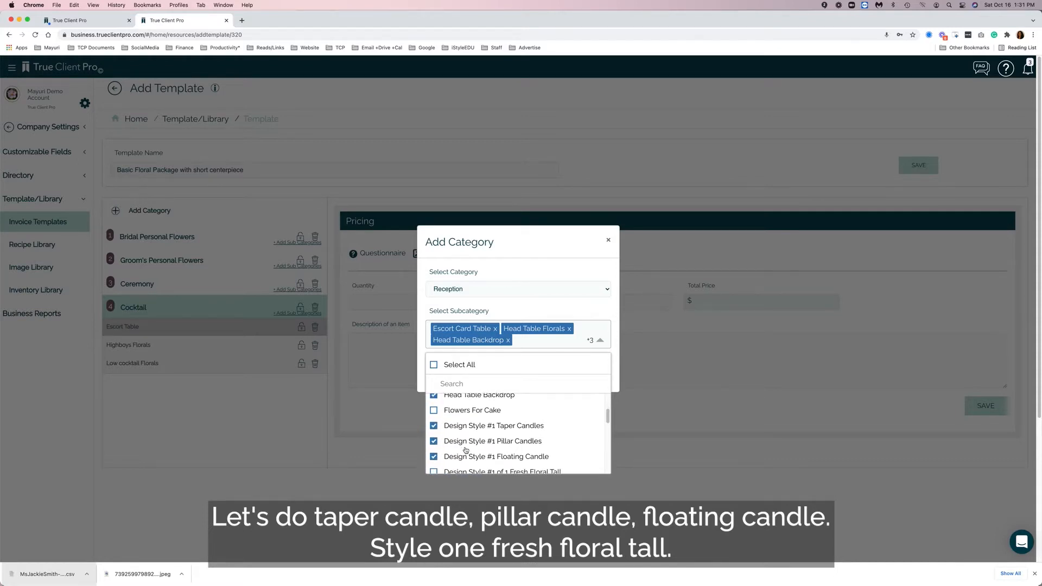
left_click(434, 464)
scroll(479, 453, "down", 3)
scroll(479, 453, "down", 1)
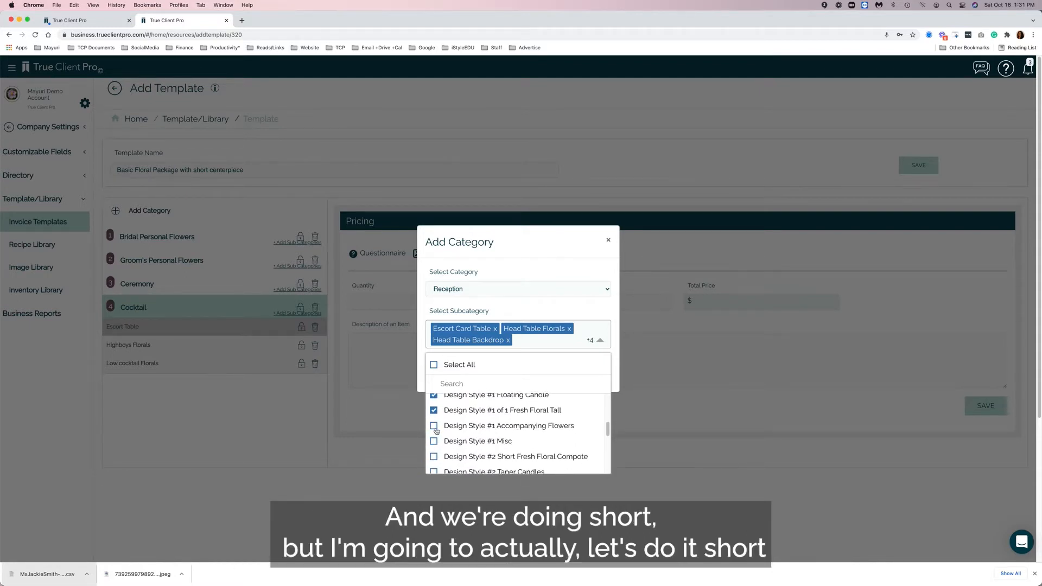
left_click(434, 410)
scroll(436, 412, "up", 1)
left_click(434, 407)
scroll(435, 409, "up", 1)
left_click(434, 419)
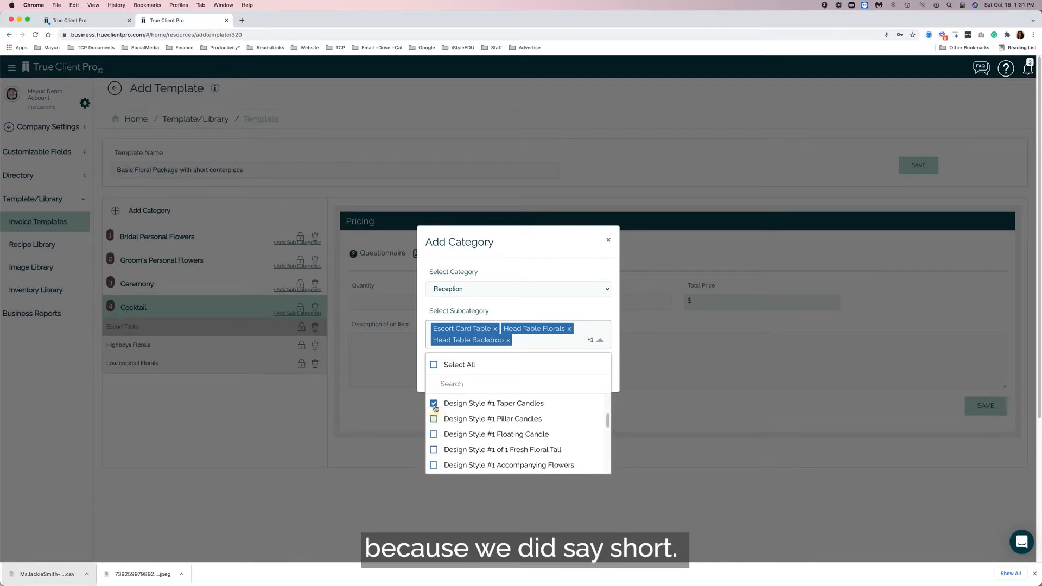
left_click(434, 405)
Include Design Style #2 Short Fresh Floral Compote, Taper Candles, Pillar Candles, Floating Candle and Misc among the reception subcategories and save the category
scroll(436, 407, "down", 5)
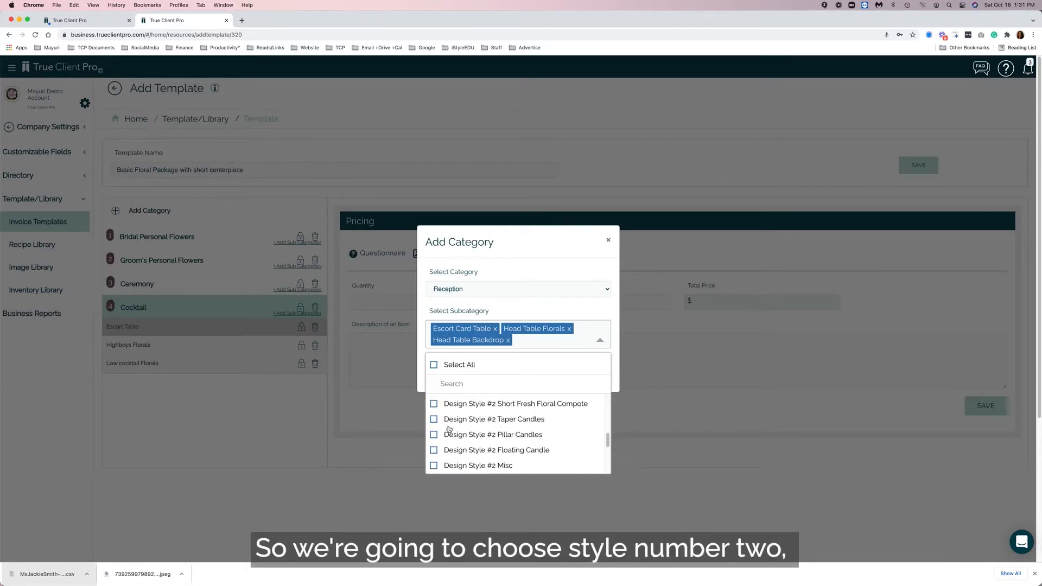
left_click(433, 404)
left_click(434, 420)
left_click(434, 435)
left_click(434, 450)
left_click(434, 465)
scroll(492, 445, "down", 1)
scroll(492, 446, "down", 1)
scroll(492, 446, "up", 3)
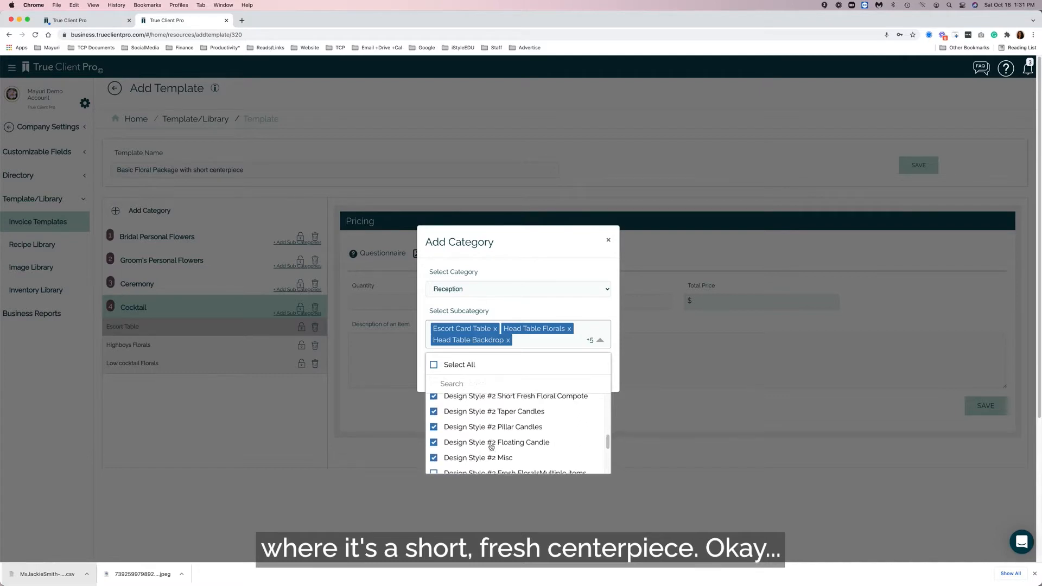
left_click(545, 270)
left_click(588, 366)
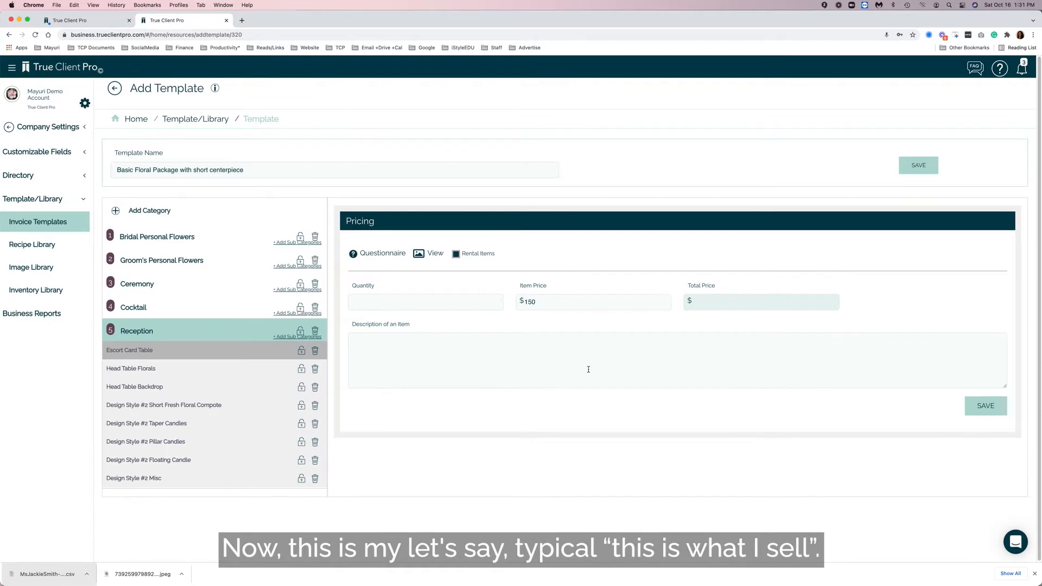
Set the Bride's Bouquet under Bridal Personal Flowers to quantity 1 with an item price of $275
left_click(233, 240)
left_click(382, 300)
type("1")
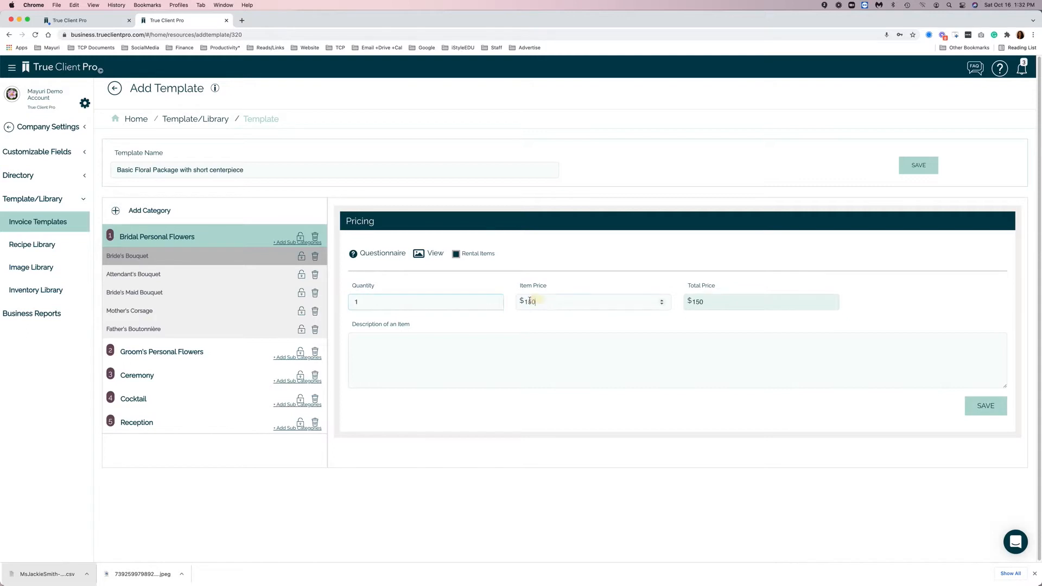
left_click_drag(534, 302, 520, 300)
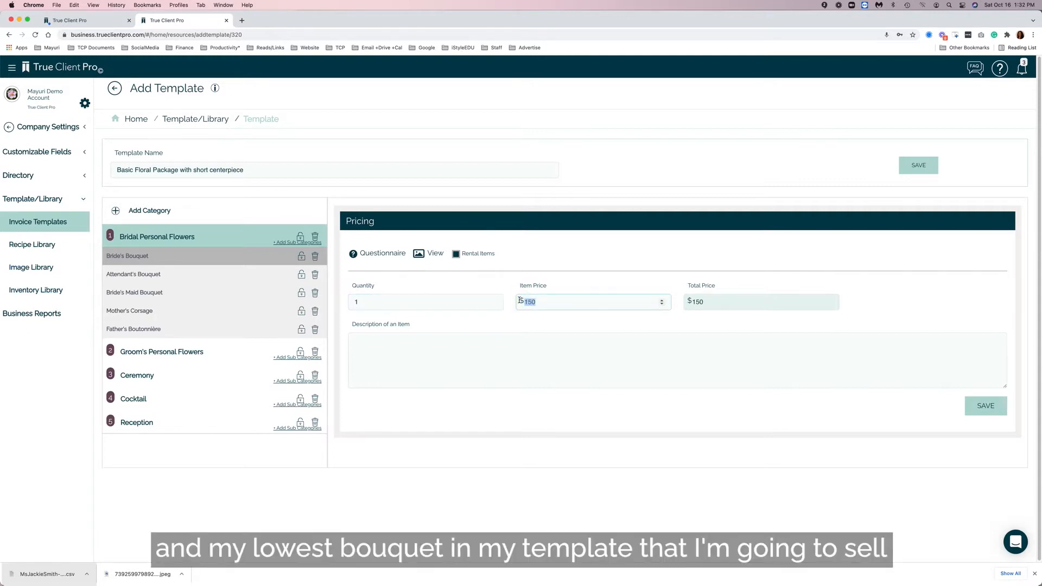
type("275")
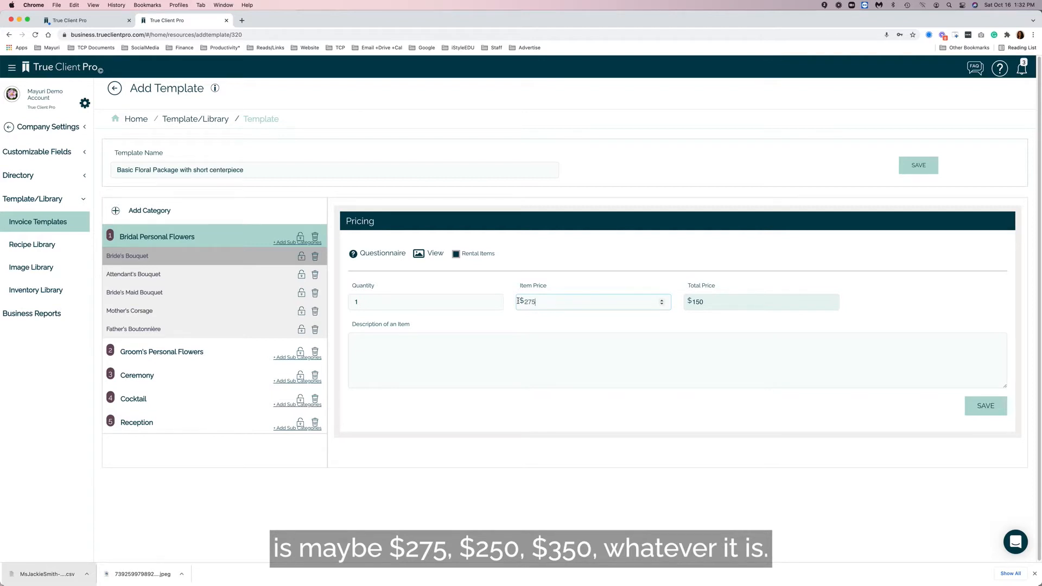
Describe the Bride's Bouquet as "Bridal bouquet to be loose and airy" and save its details
left_click(379, 358)
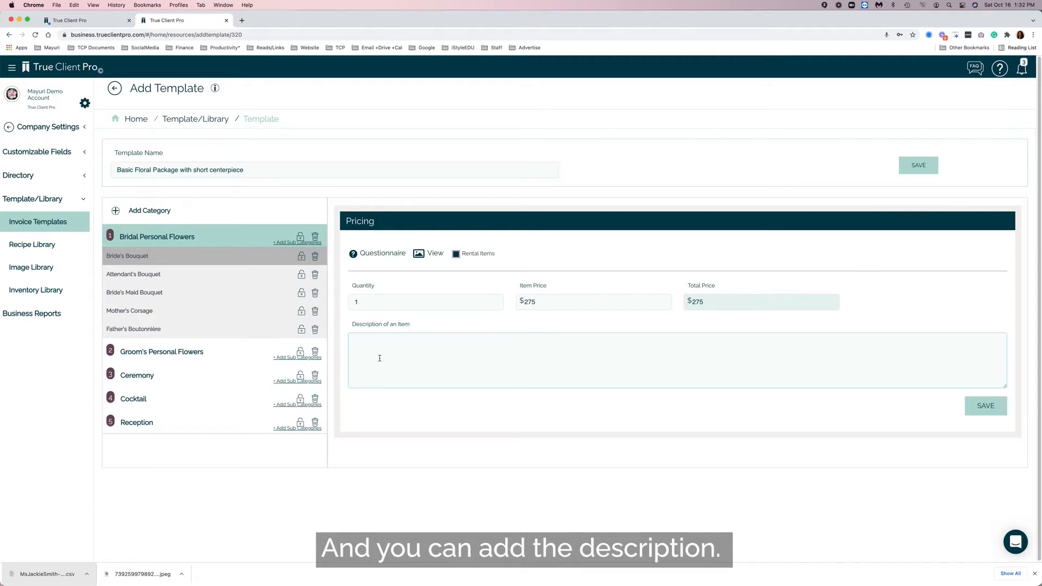
type("Bridal bou")
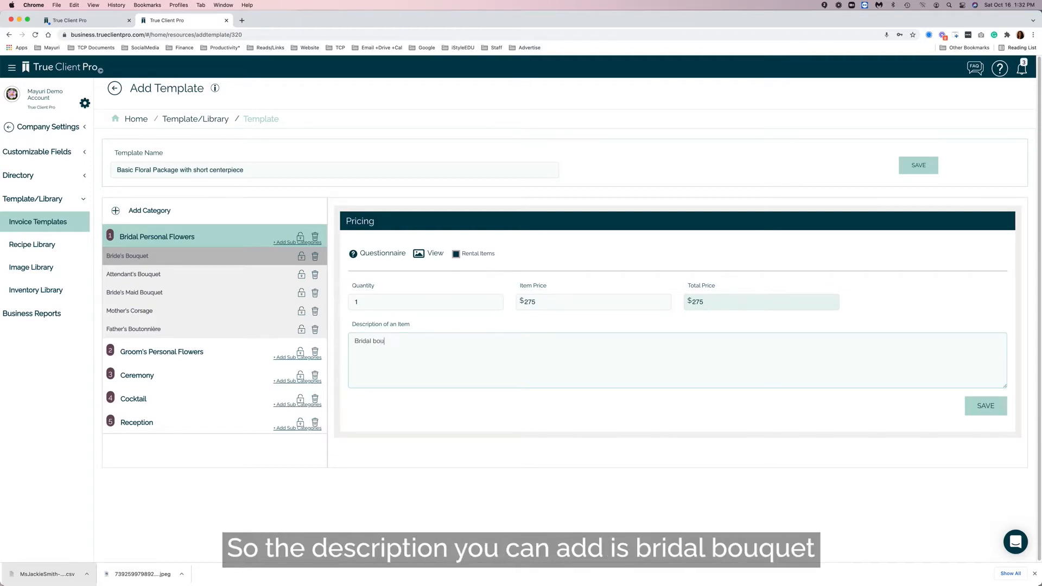
type("quet to be")
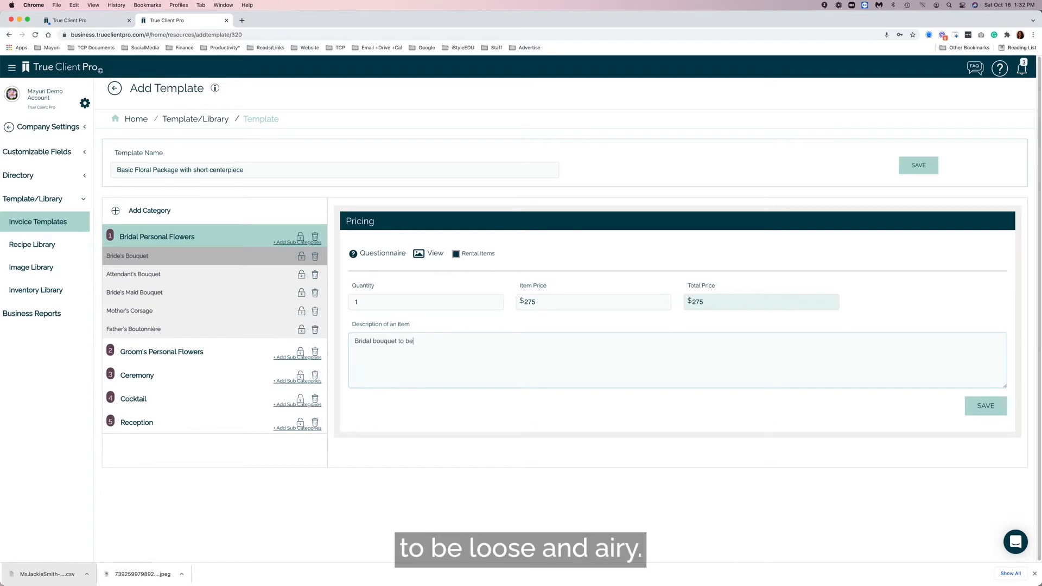
type(" loose and airy")
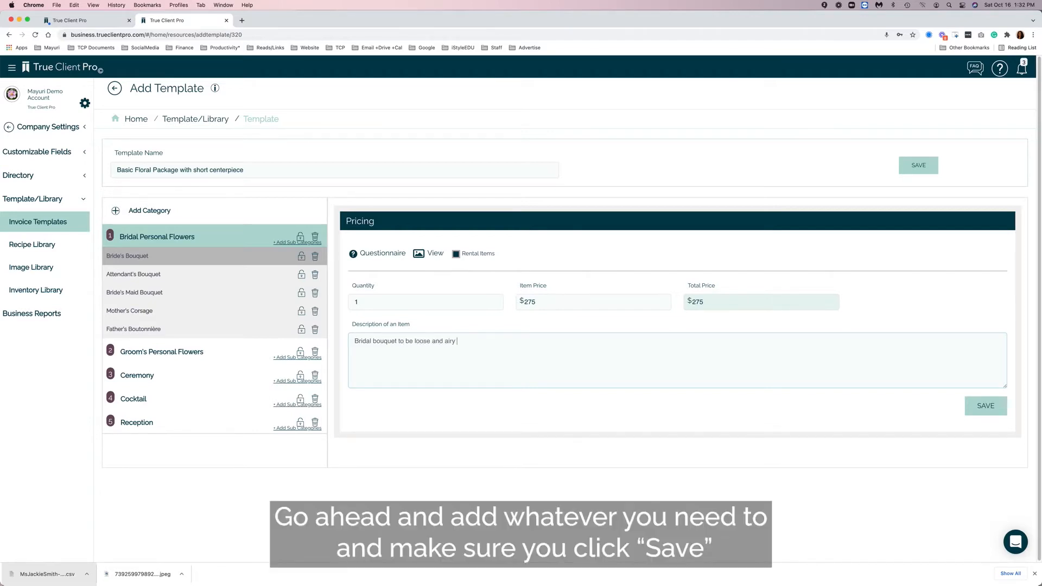
left_click(982, 407)
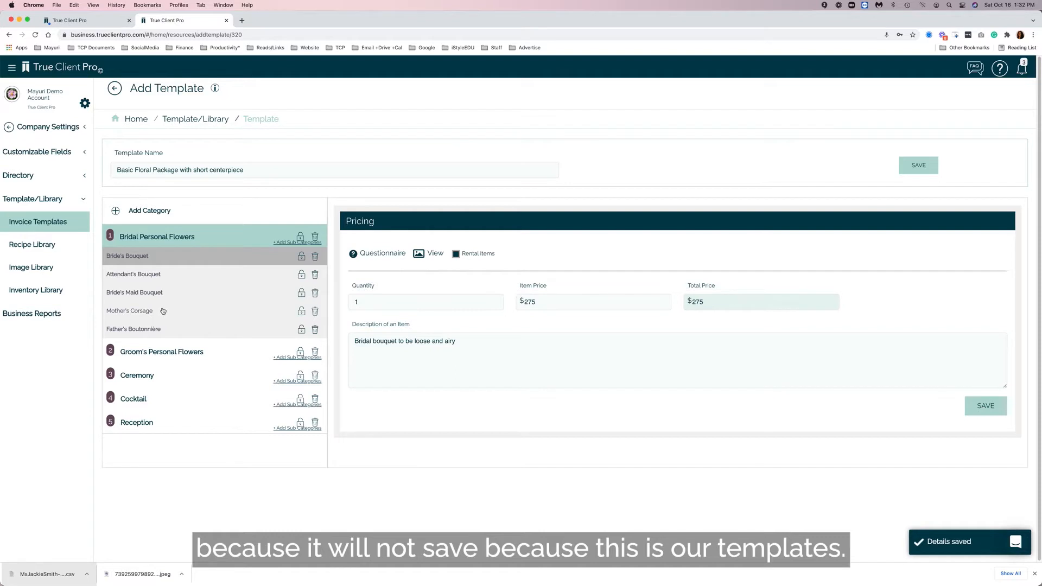
Set the Attendant's Bouquet to quantity 5 with an item price of $95
left_click(124, 277)
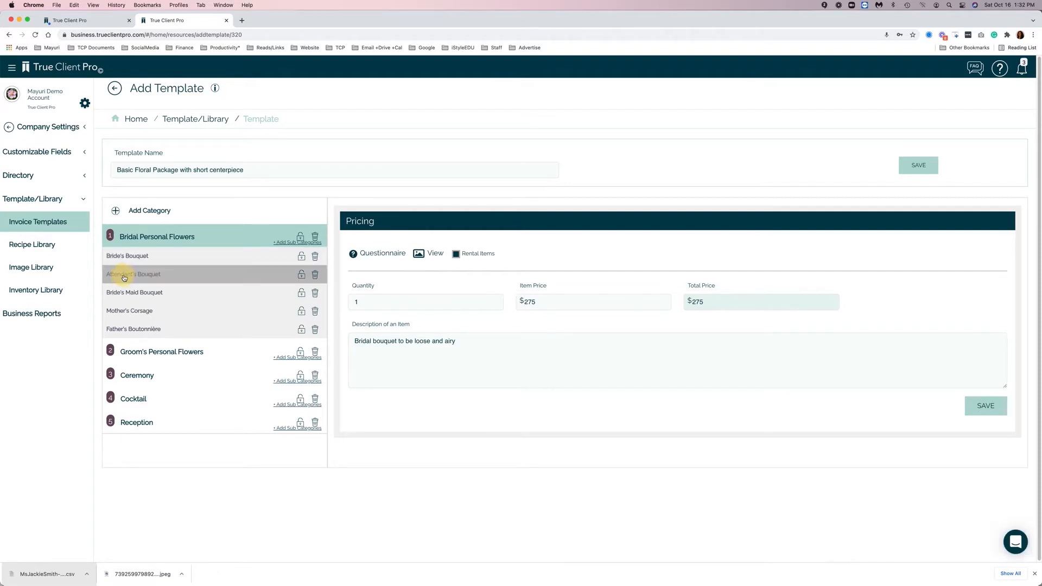
left_click(355, 303)
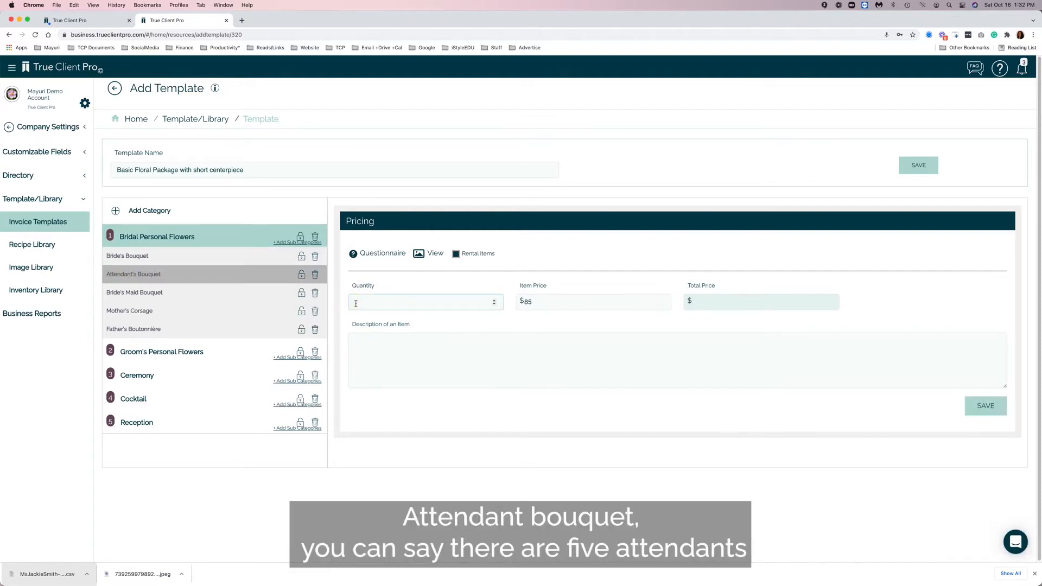
type("5")
key("Tab")
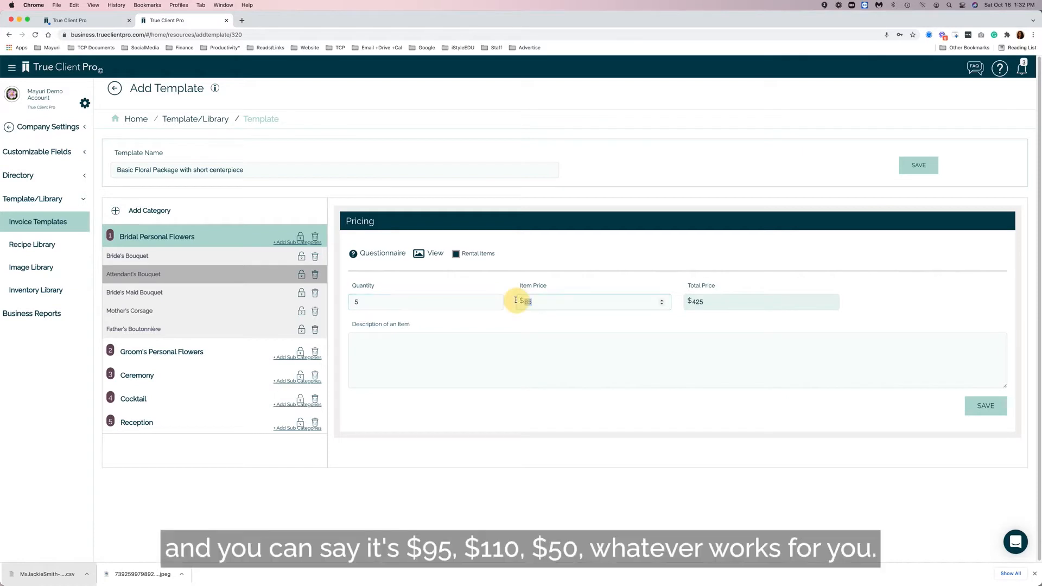
type("95")
left_click(512, 346)
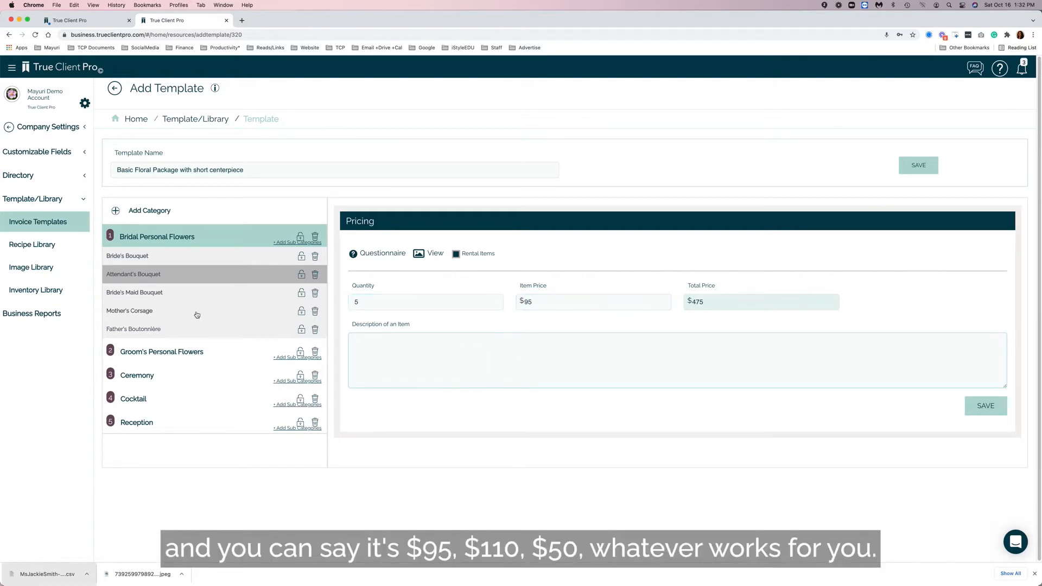
Set the Bride's Maid Bouquet to quantity 5, and the bridal Mother's Corsage to quantity 1 with an item price of $45
left_click(150, 297)
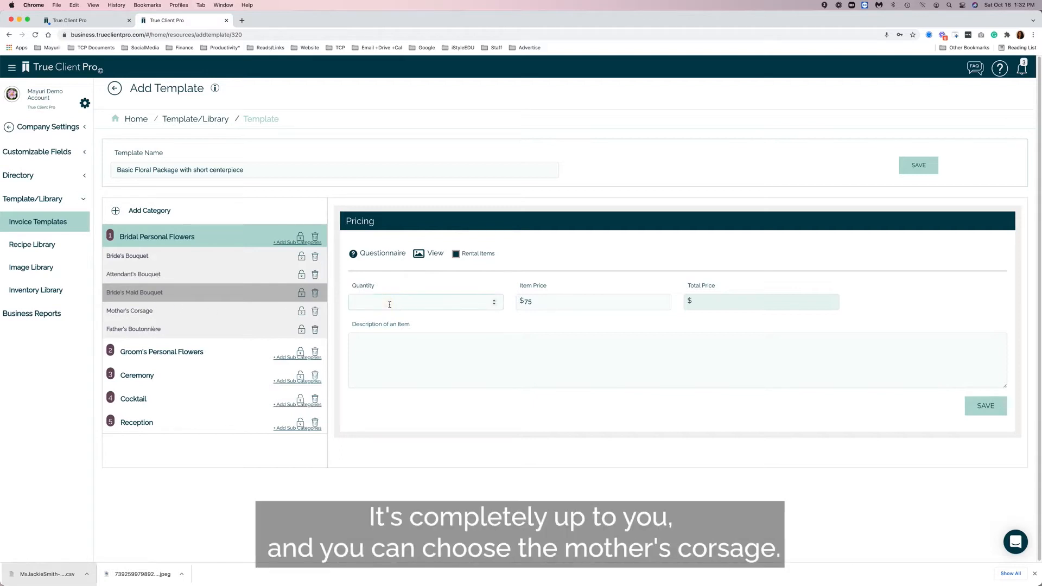
left_click(157, 312)
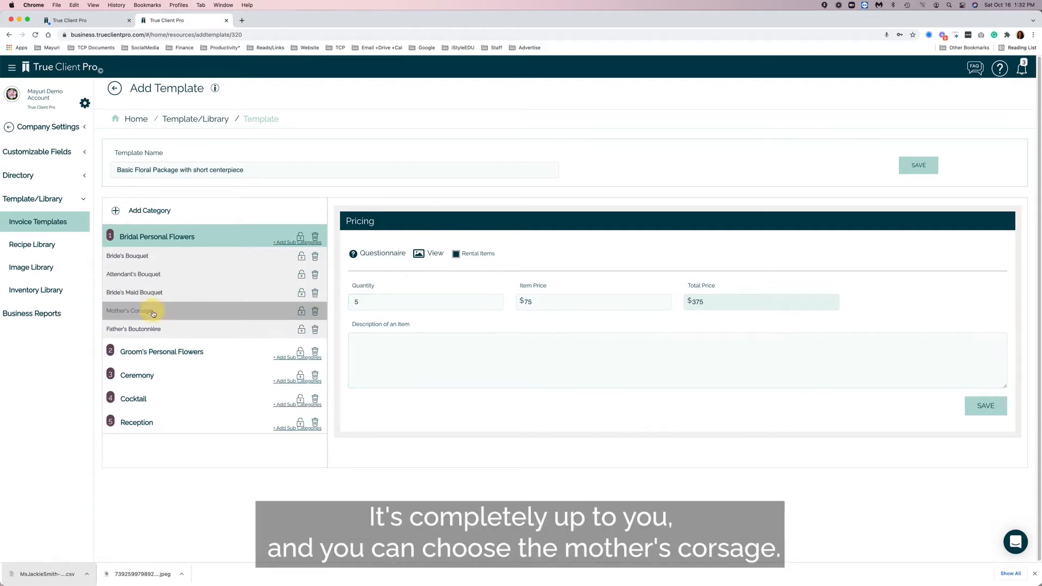
left_click(360, 302)
type("1")
left_click(525, 301)
key("BackSpace")
key("BackSpace")
type("4")
type("5")
left_click(508, 340)
Set the Father's Boutonnière under Bridal Personal Flowers to quantity 1 with an item price of $25
left_click(221, 329)
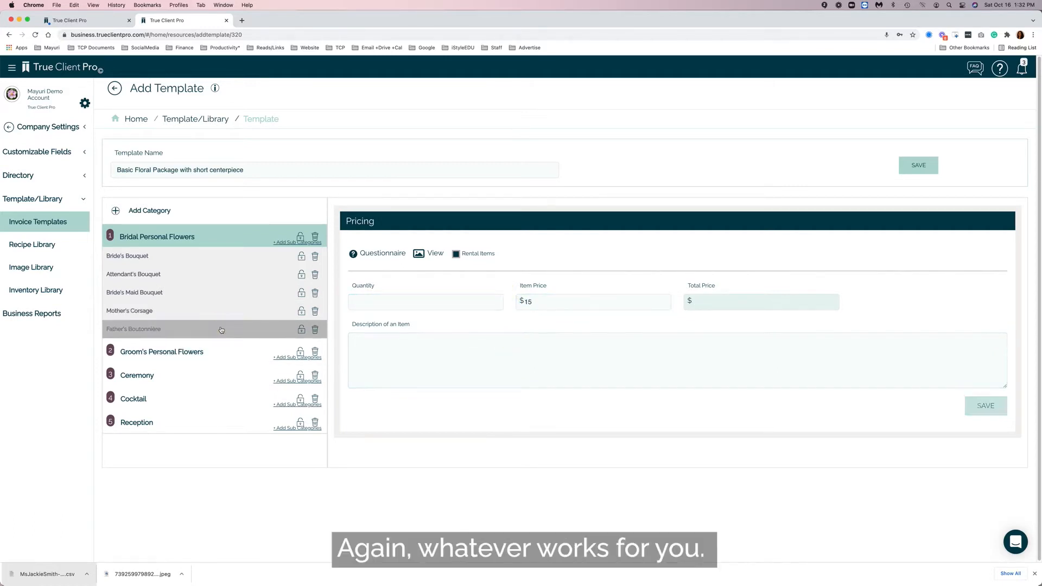
left_click(360, 301)
type("1")
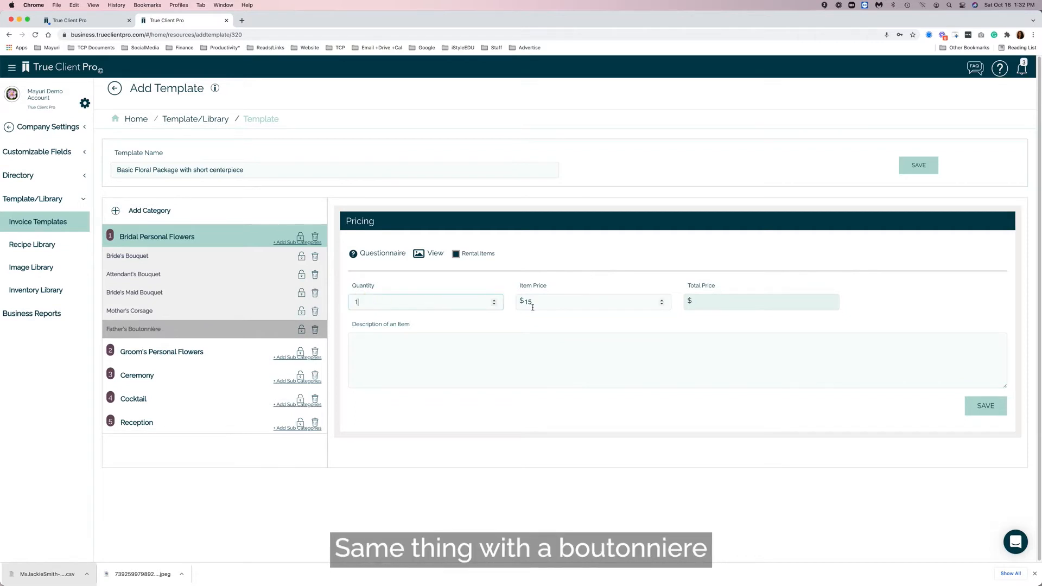
double_click(522, 301)
type("2")
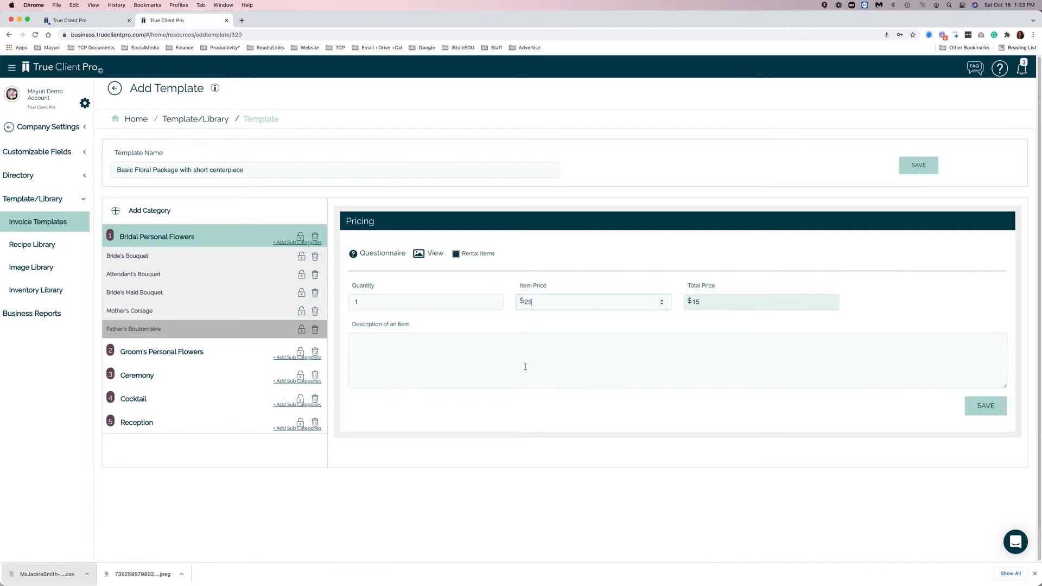
Set the Groom's Boutonnière under Groom's Personal Flowers to quantity 1 and attach the first photo from the Boutonniers image library
left_click(168, 353)
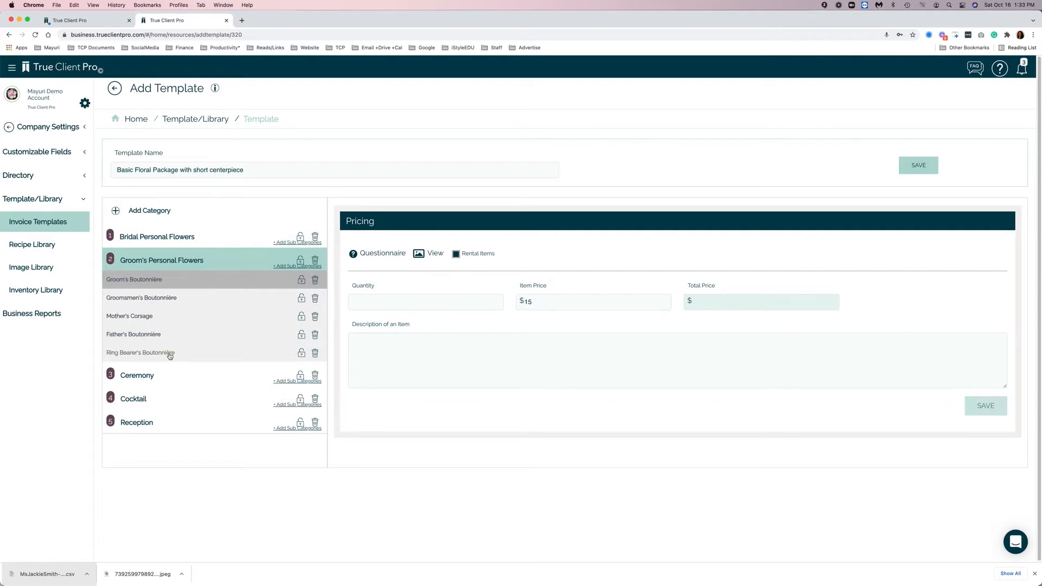
left_click(366, 303)
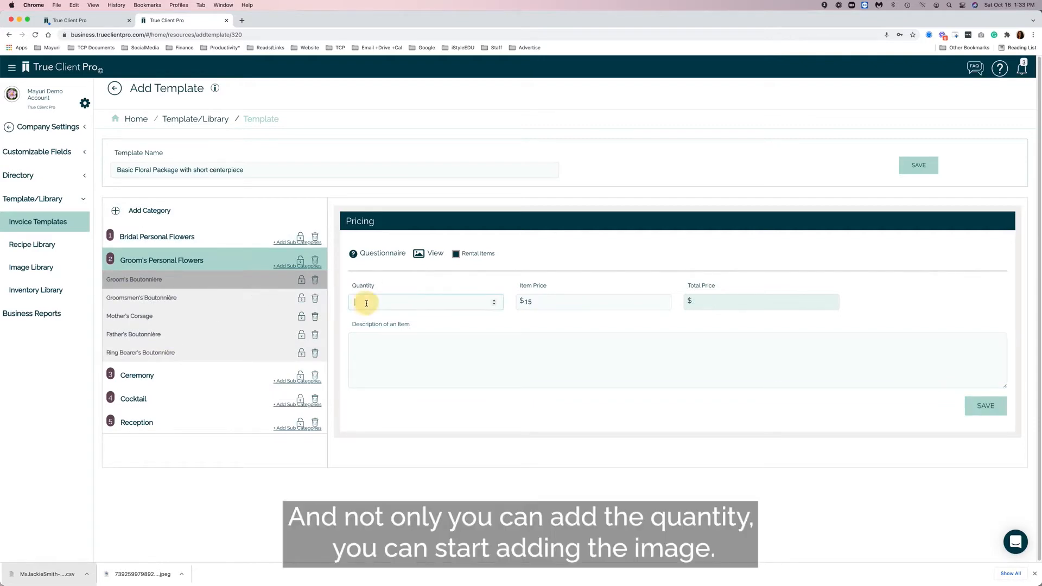
left_click(418, 254)
left_click(503, 370)
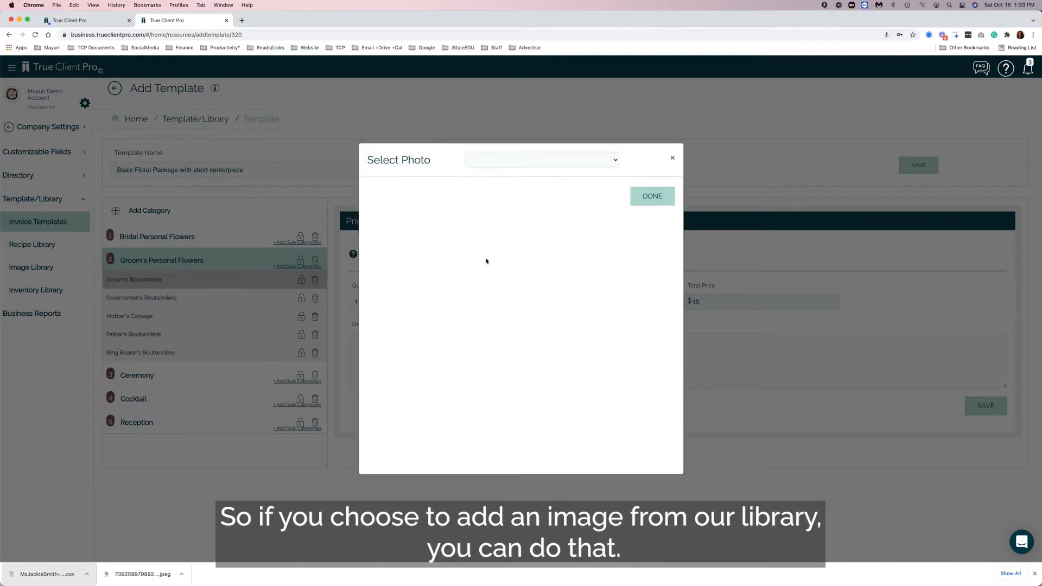
left_click(484, 165)
left_click(489, 192)
left_click(424, 224)
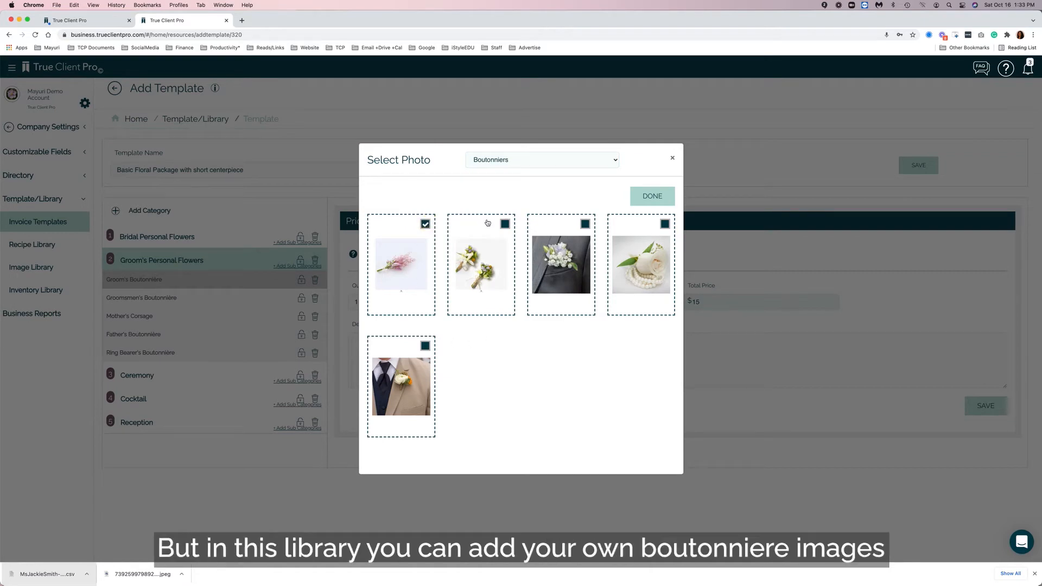
left_click(643, 198)
left_click(672, 165)
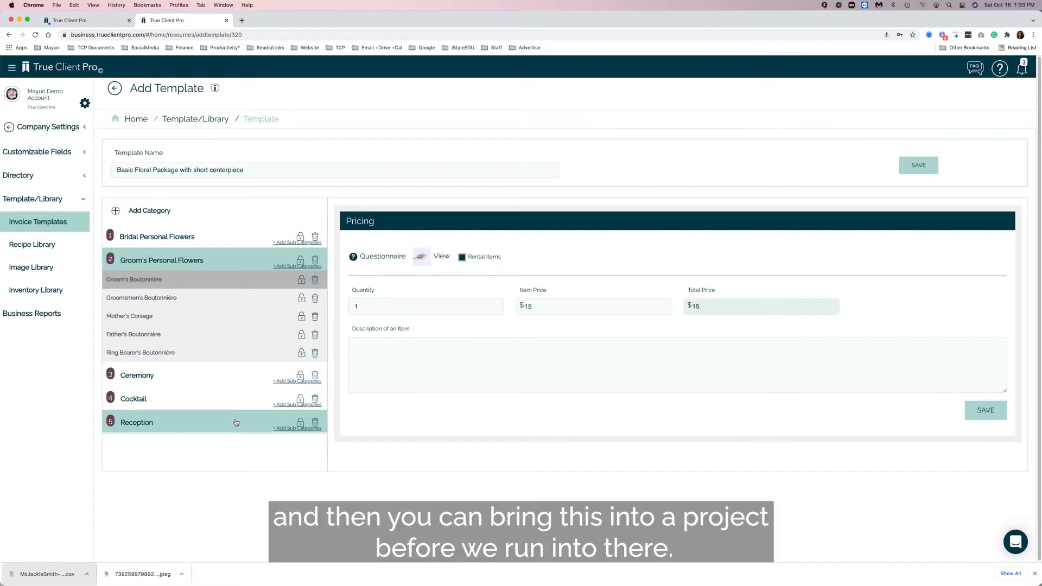
Set the quantity of Design Style #2 Short Fresh Floral Compote under Reception to 1
scroll(236, 423, "down", 1)
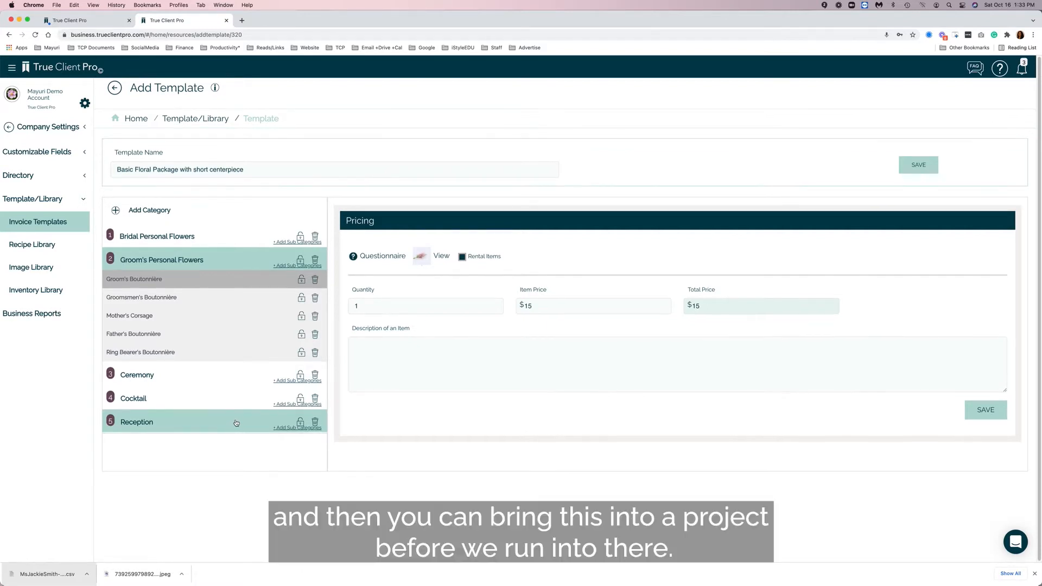
left_click(234, 422)
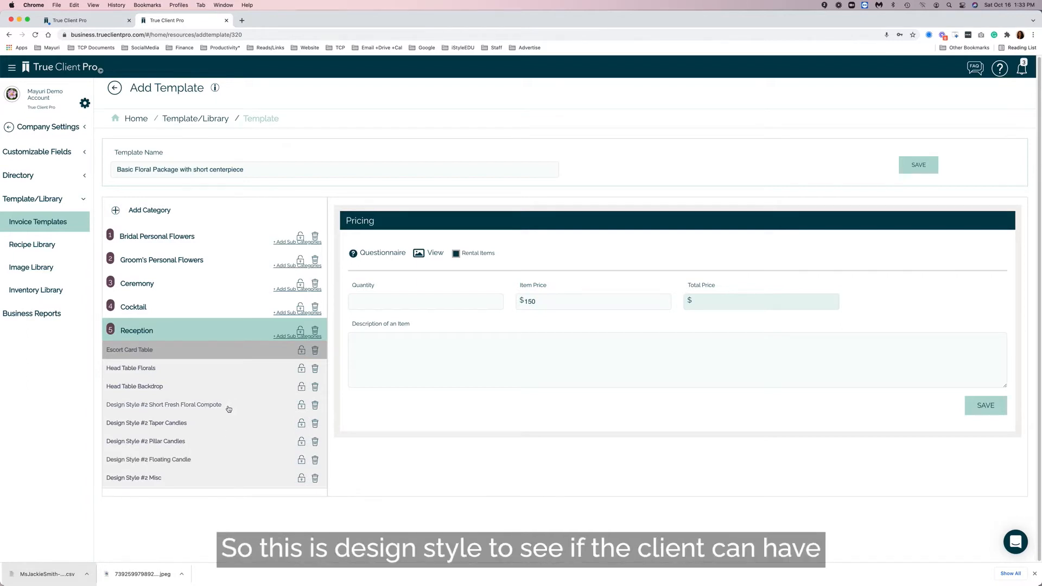
left_click(166, 408)
left_click(411, 297)
type("1")
left_click(446, 356)
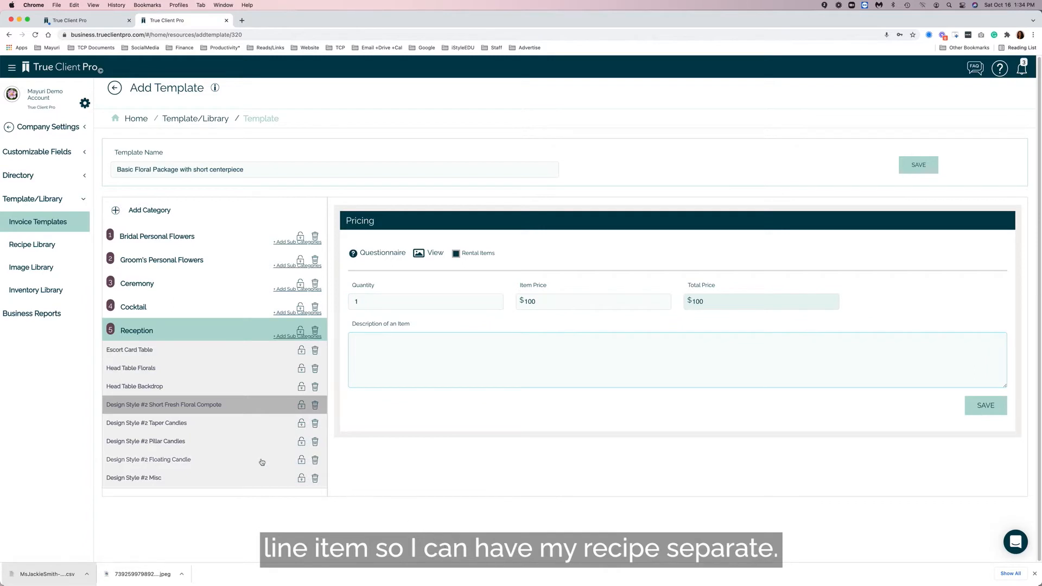
Change the quantity of the reception's Design Style #2 Short Fresh Floral Compote to 20
left_click(175, 427)
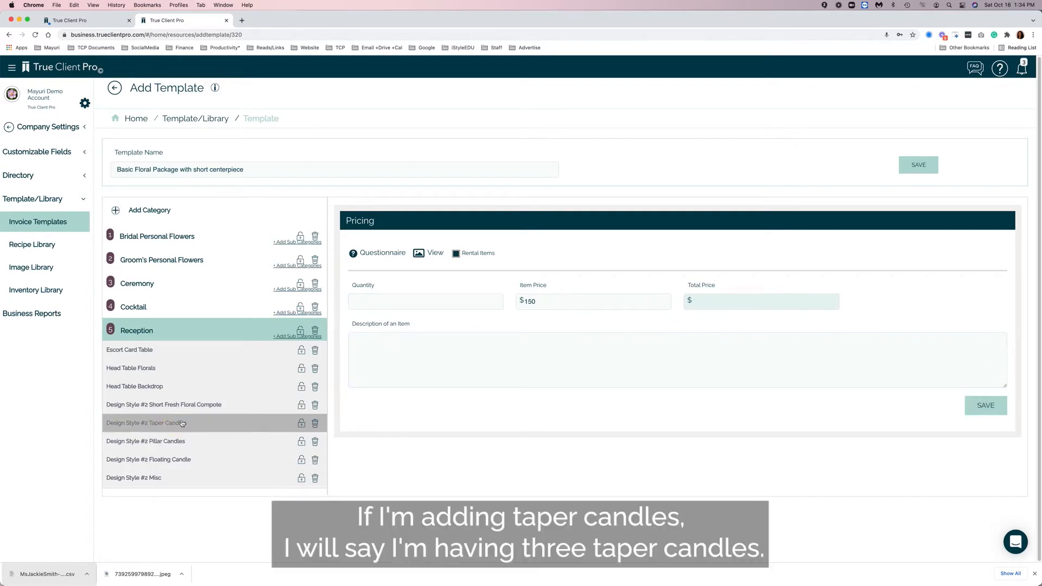
left_click(363, 300)
left_click(225, 404)
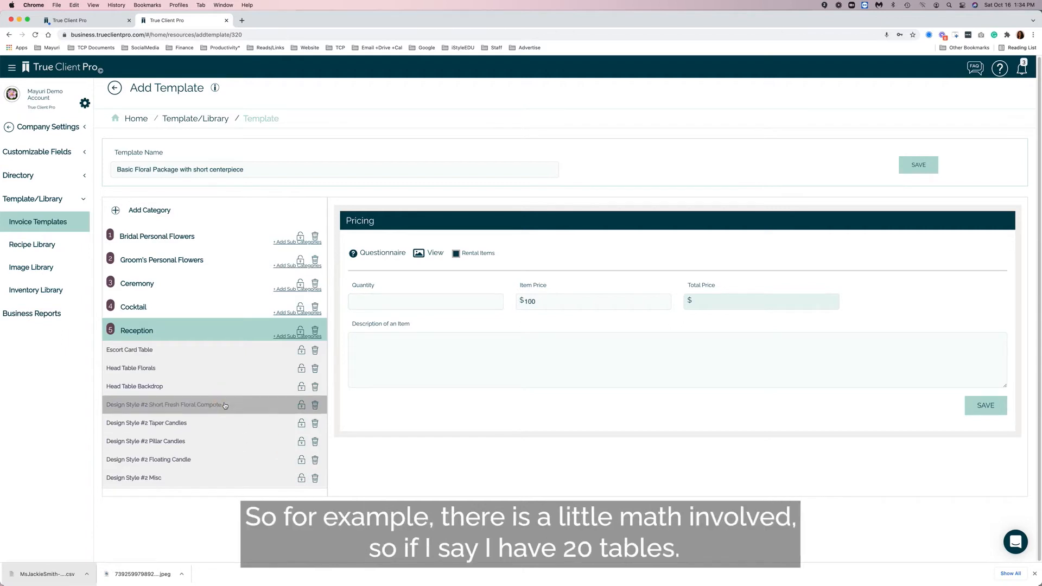
left_click(366, 304)
type("20")
left_click(367, 352)
Describe the reception's Design Style #2 Taper Candles as "3 taper per table 20 tables = 60"
left_click(180, 422)
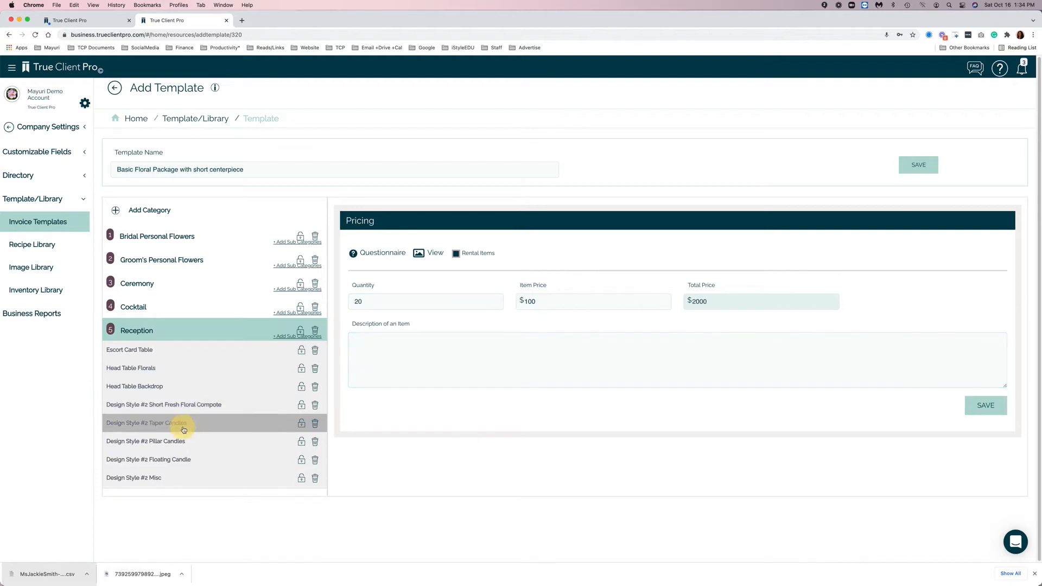
left_click(359, 343)
type("3 taper per tabl")
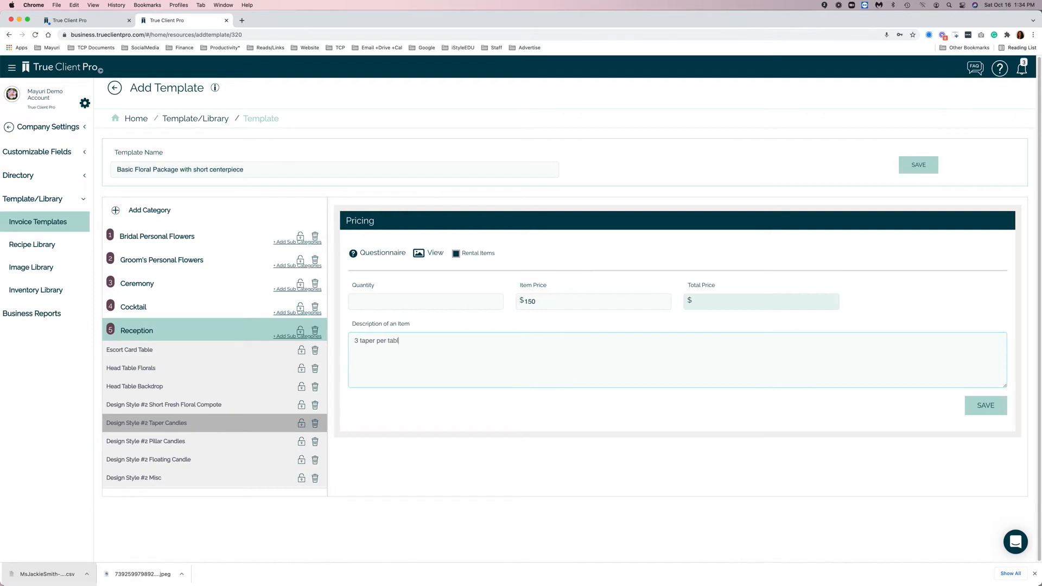
type("e 20 talbe")
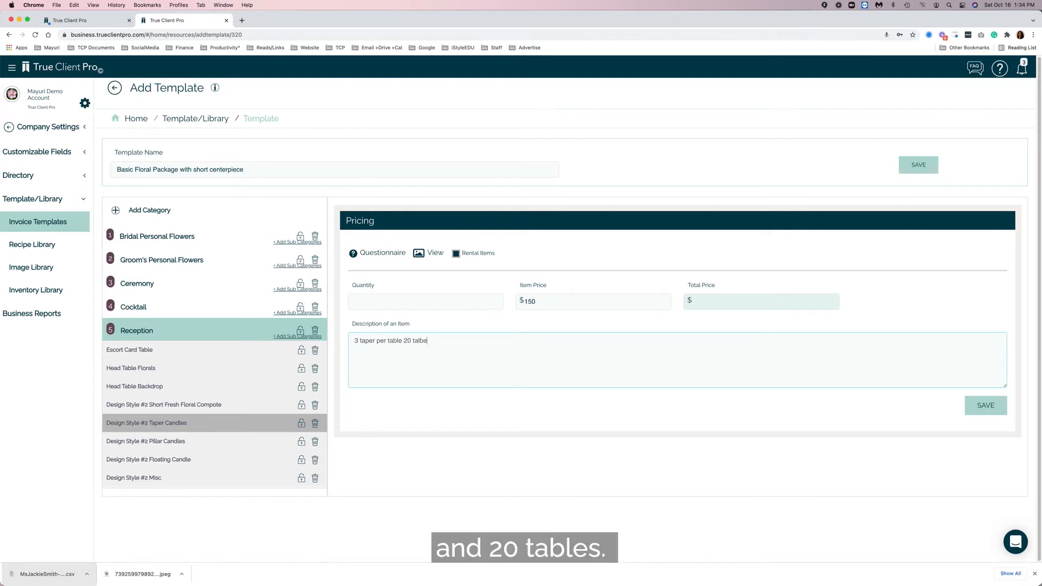
key("BackSpace")
key("BackSpace")
key("BackSpace")
type("bles =")
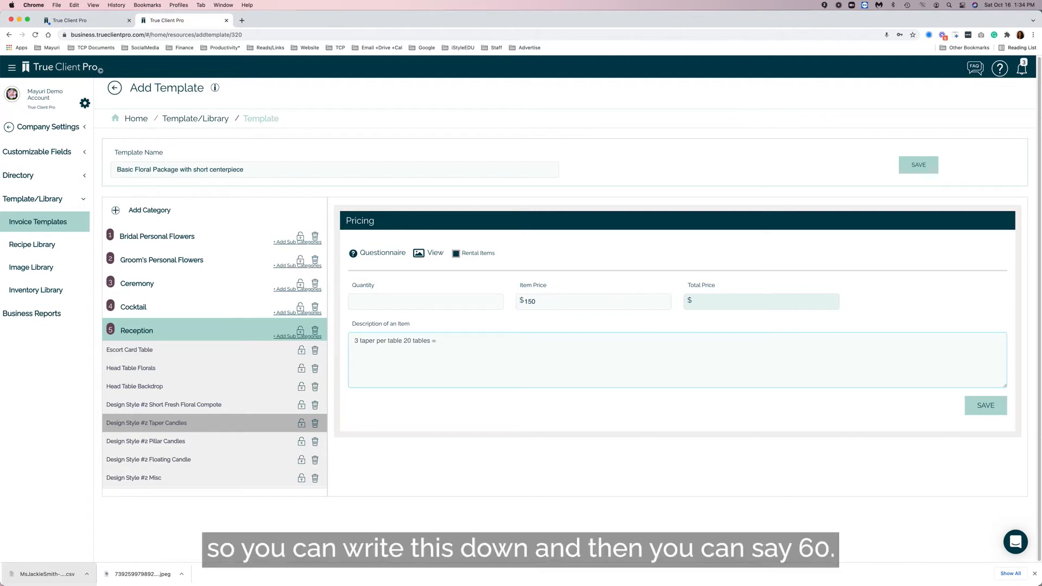
Set the Design Style #2 Taper Candles to quantity 60 with an item price of $15
left_click(383, 301)
type("60")
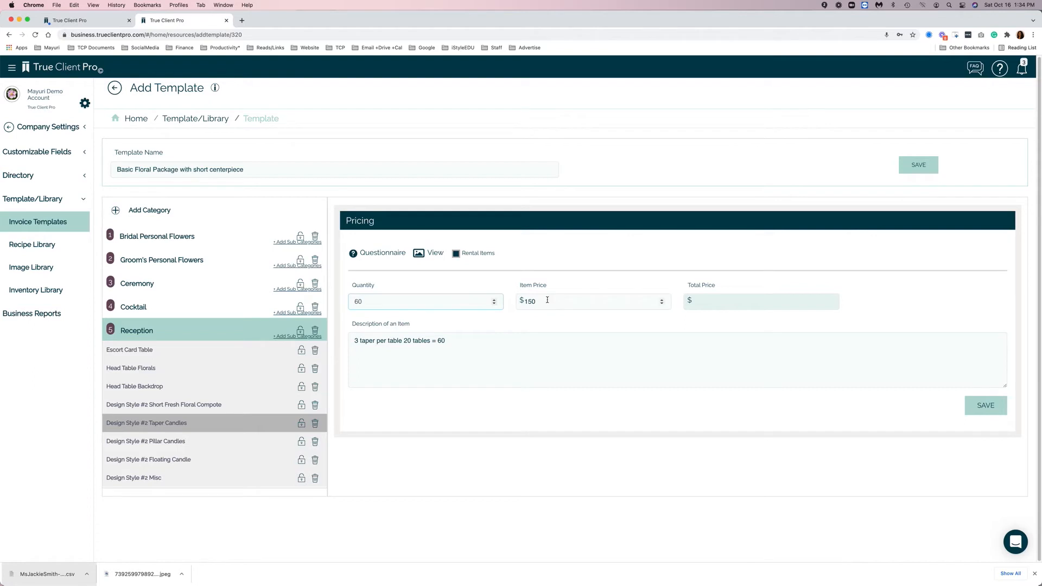
left_click(527, 301)
type("15")
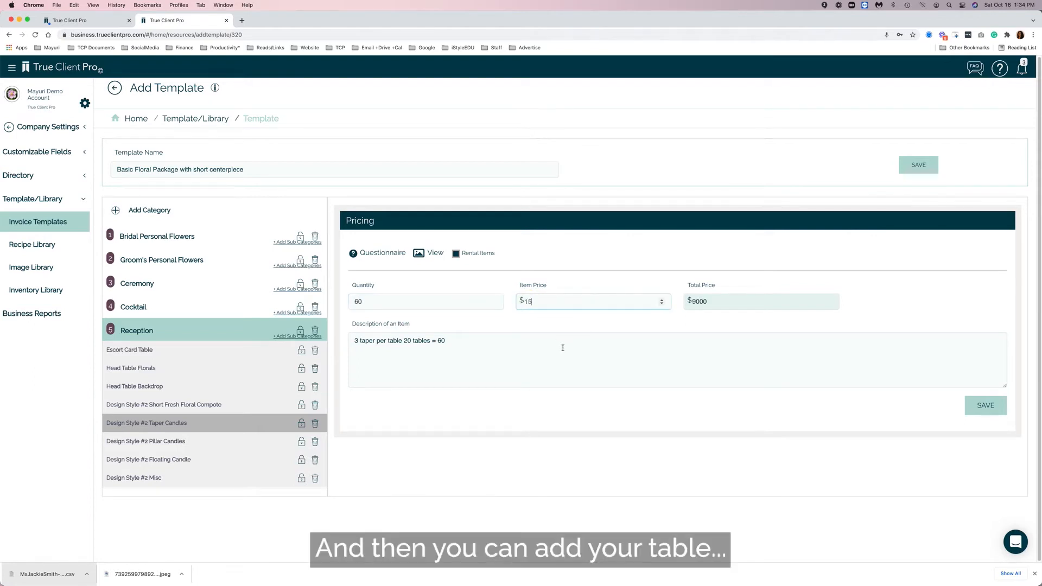
left_click(562, 348)
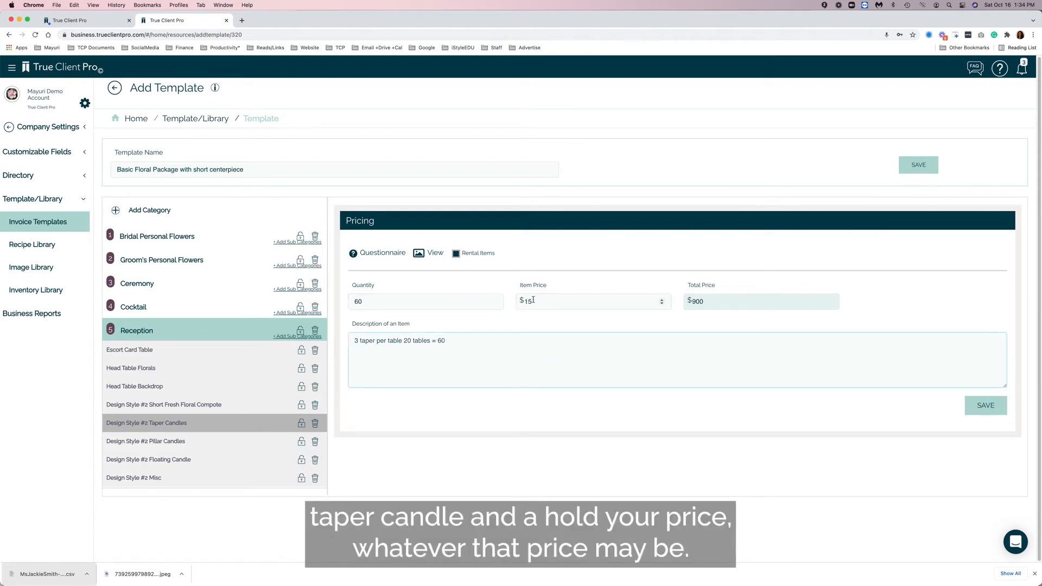
Set the reception's Design Style #2 Pillar Candles to quantity 60 with an item price of $15
left_click(157, 444)
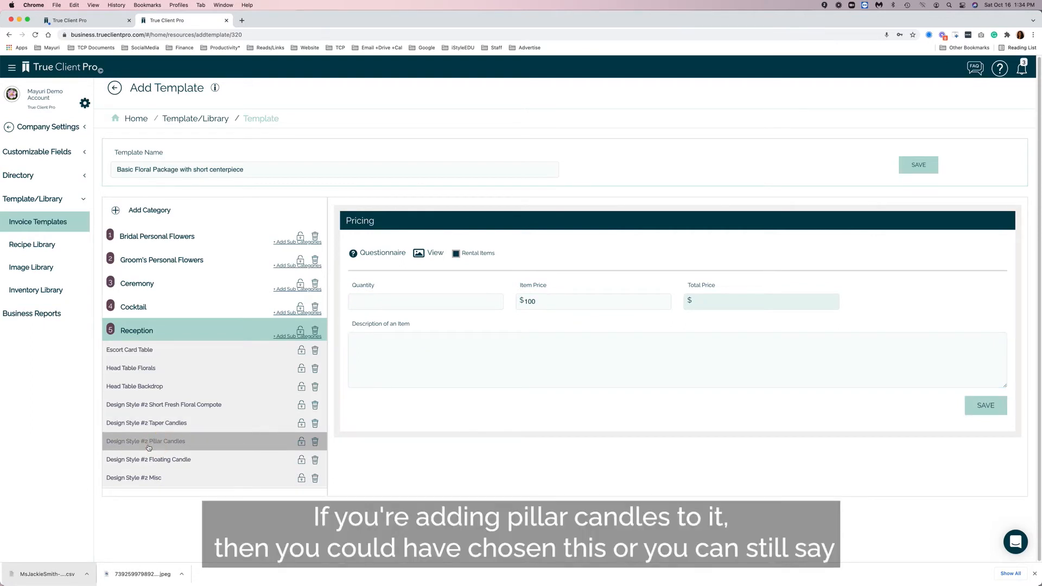
left_click(391, 301)
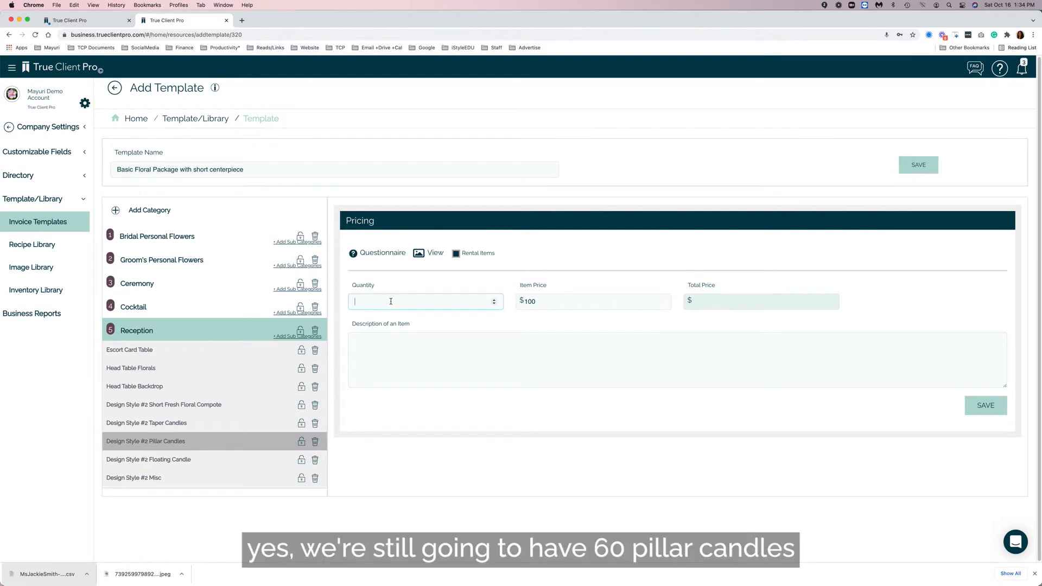
type("60")
double_click(521, 301)
type("15")
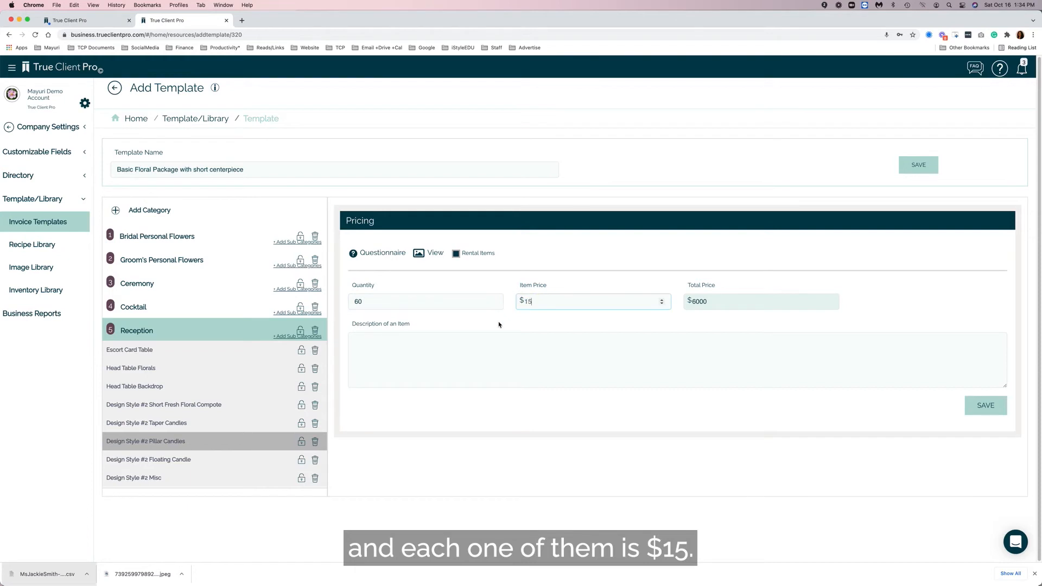
Describe the Pillar Candles as "Libby vase with 6 inch candle"
left_click(444, 345)
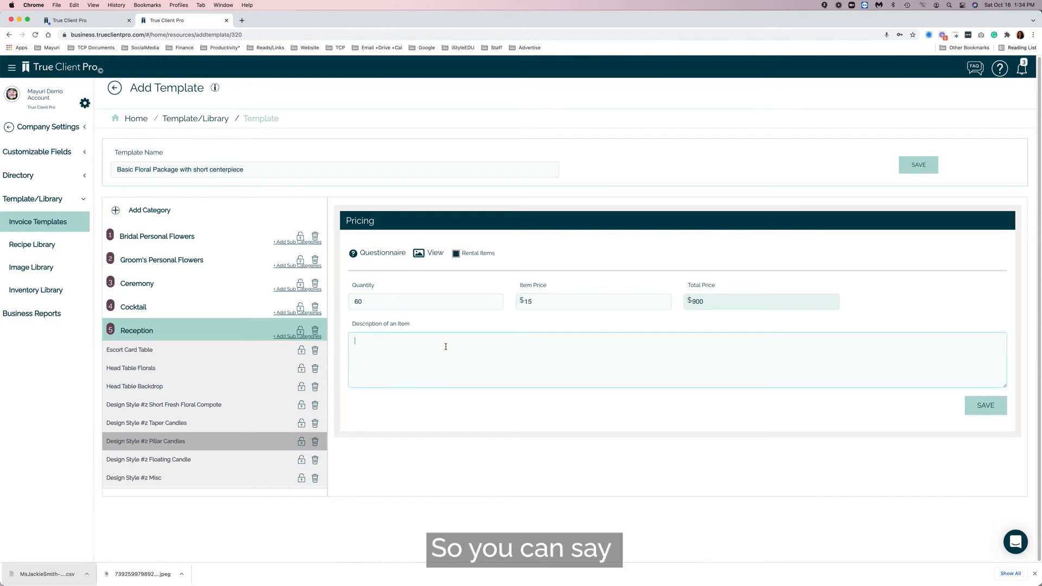
type("Libby va")
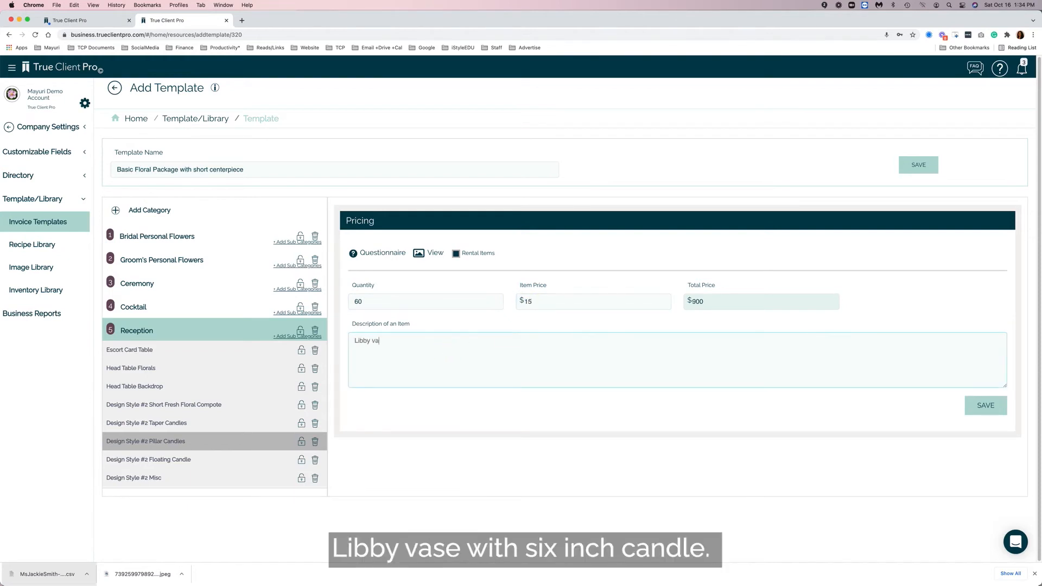
type("se with 6 inch candle")
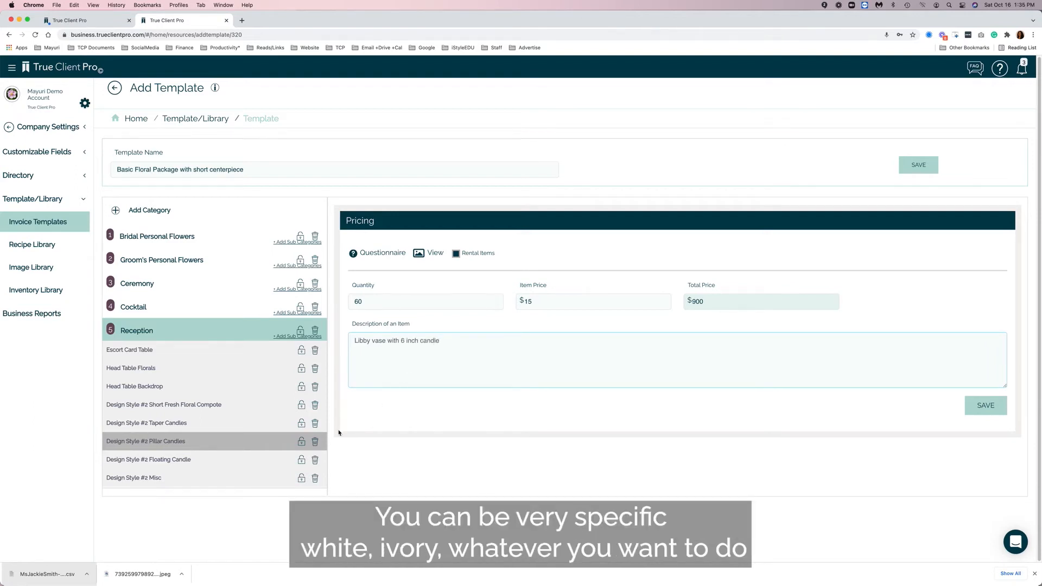
left_click(221, 466)
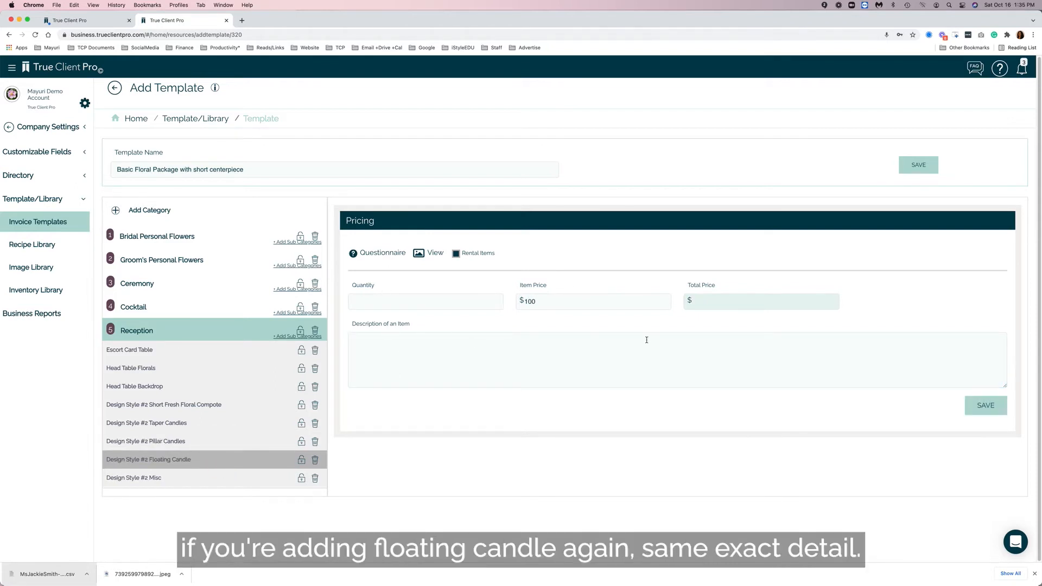
left_click(168, 479)
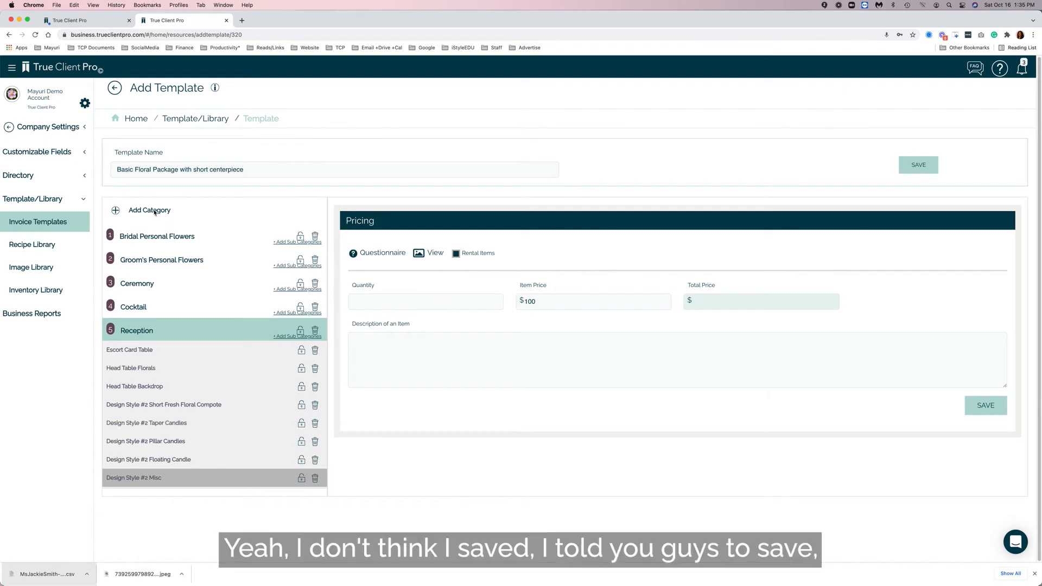
left_click(172, 425)
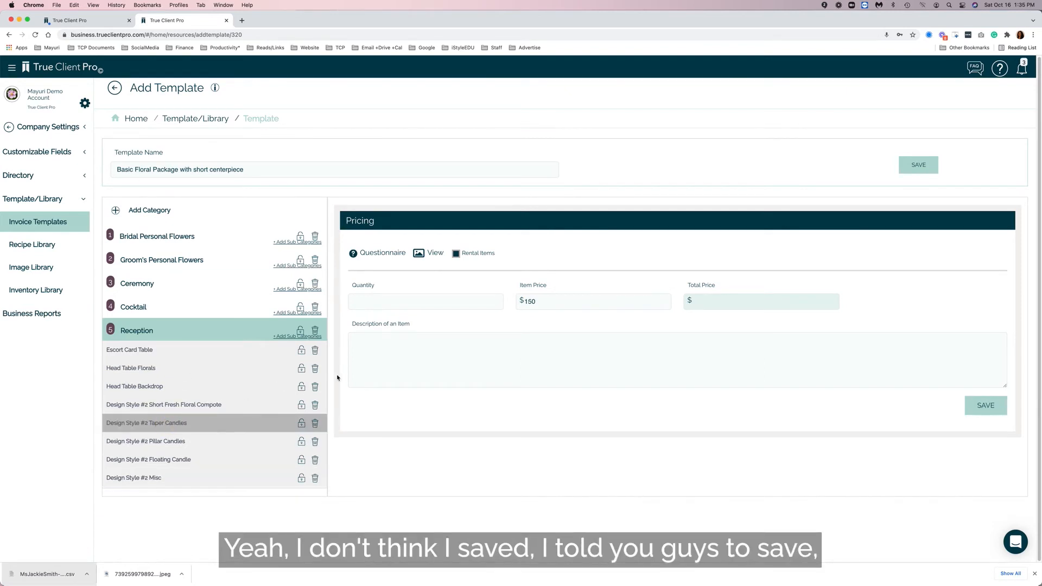
Set the Design Style #2 Short Fresh Floral Compote's quantity to 20 and save its details
left_click(196, 406)
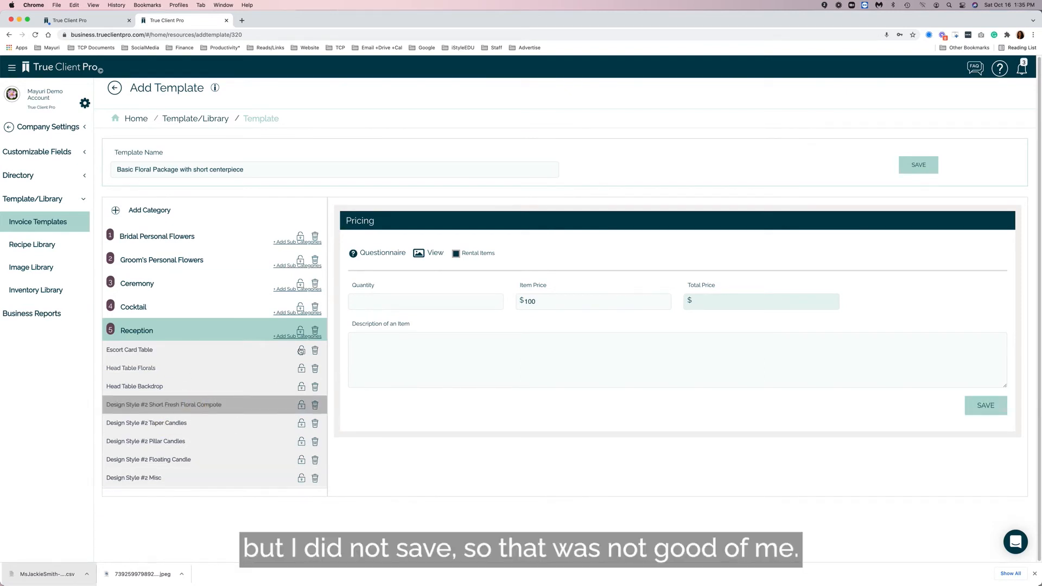
left_click(393, 303)
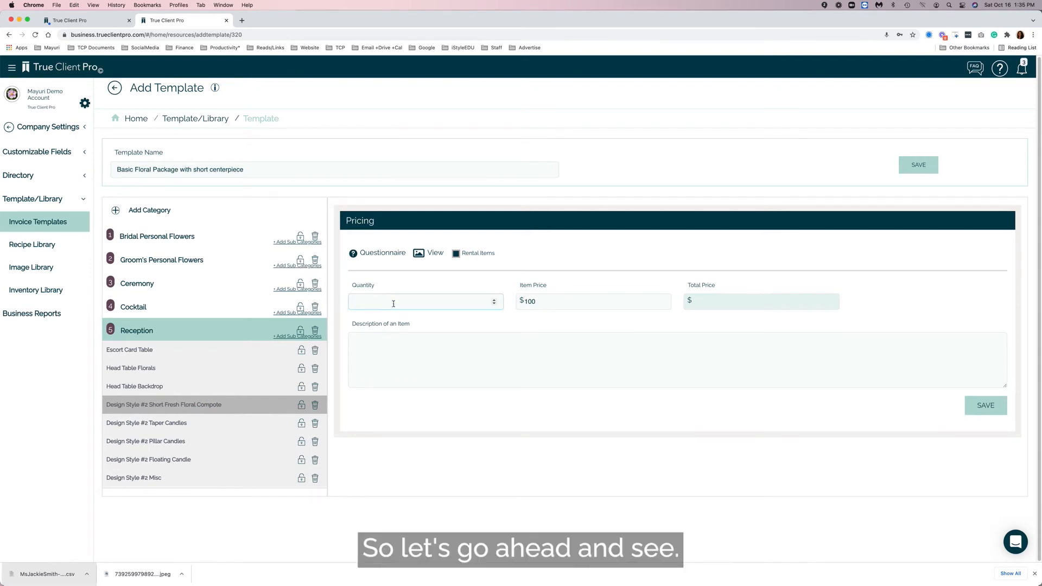
type("20")
left_click(985, 405)
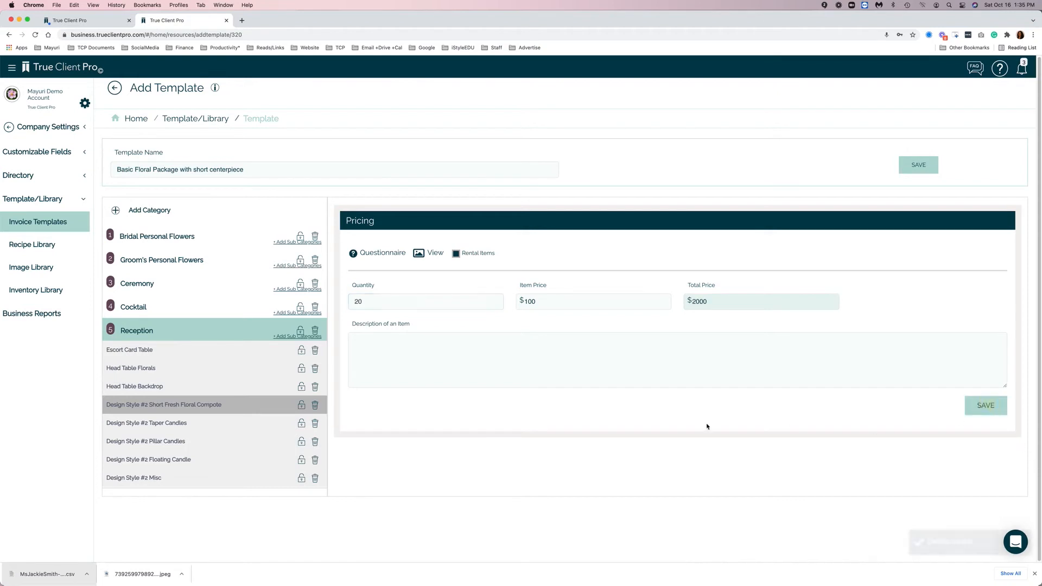
Set the reception's Design Style #2 Taper Candles to quantity 60 at an item price of $15 and save the details
left_click(158, 427)
left_click(358, 301)
type("60")
left_click(588, 304)
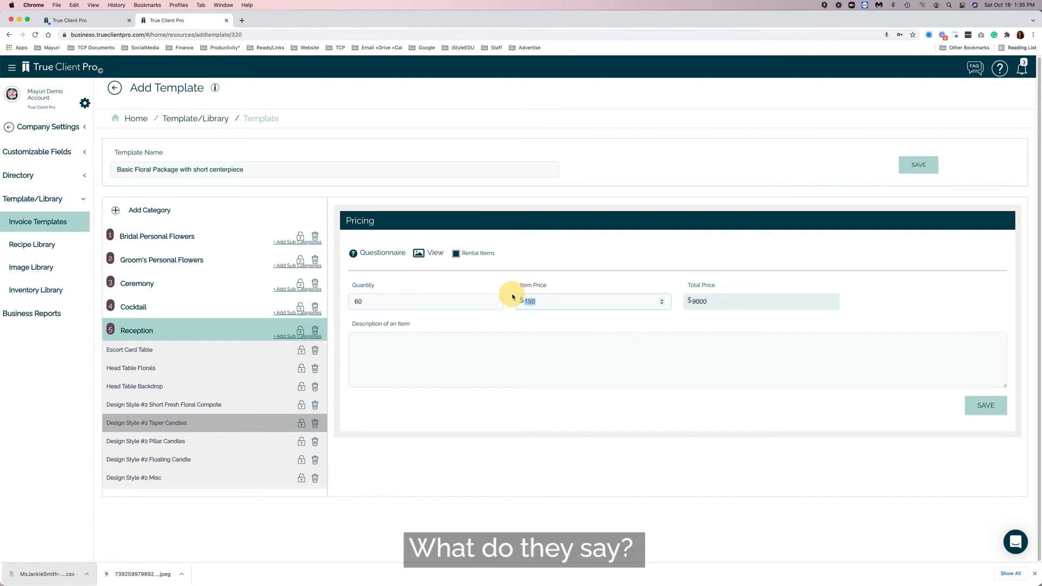
key("BackSpace")
key("BackSpace")
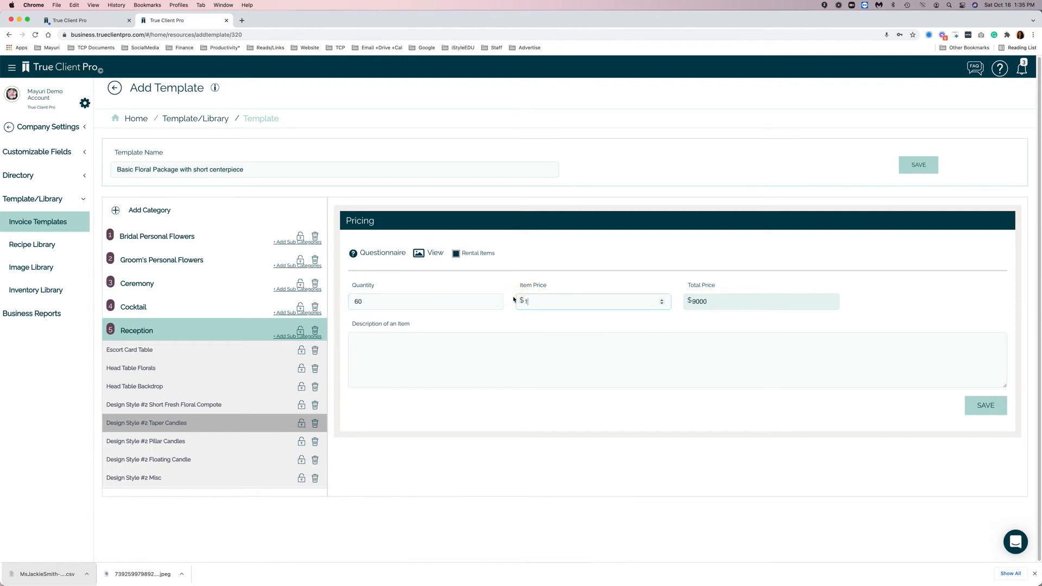
left_click(977, 409)
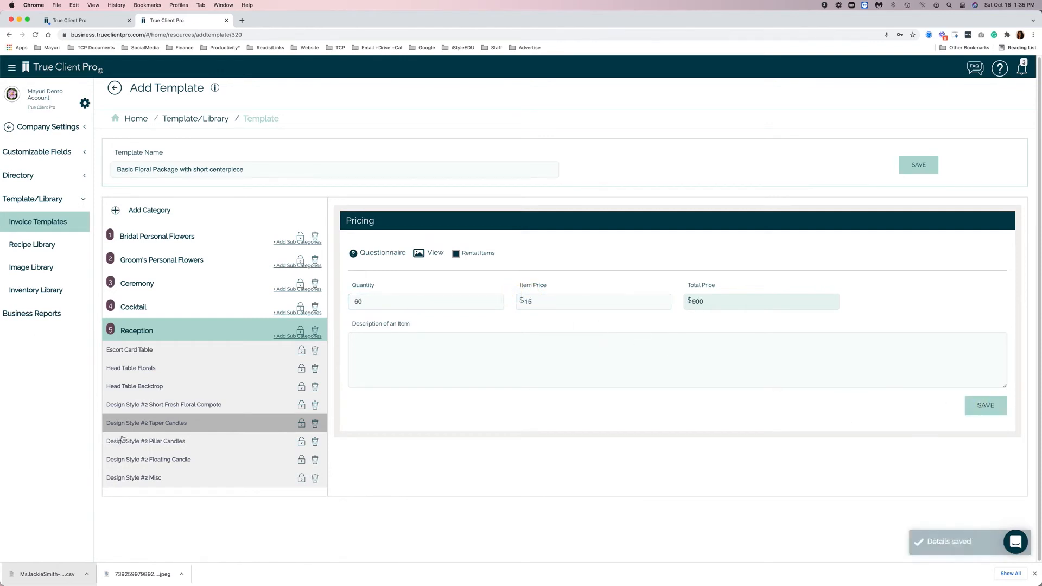
Set the Design Style #2 Pillar Candles to quantity 60 at an item price of $15 and save the details
left_click(160, 439)
left_click(360, 304)
type("60")
left_click(536, 300)
key("BackSpace")
key("BackSpace")
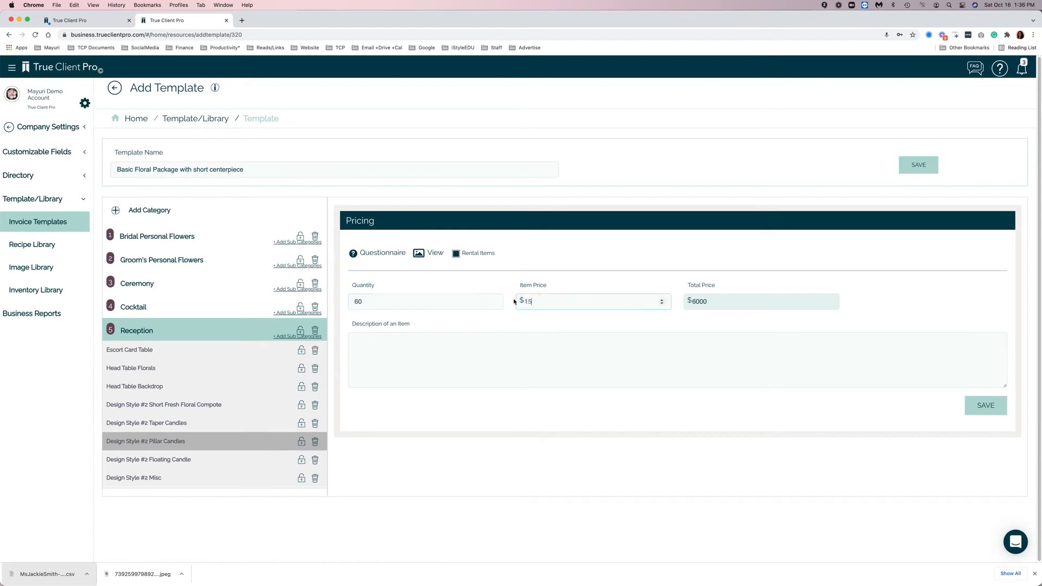
left_click(985, 406)
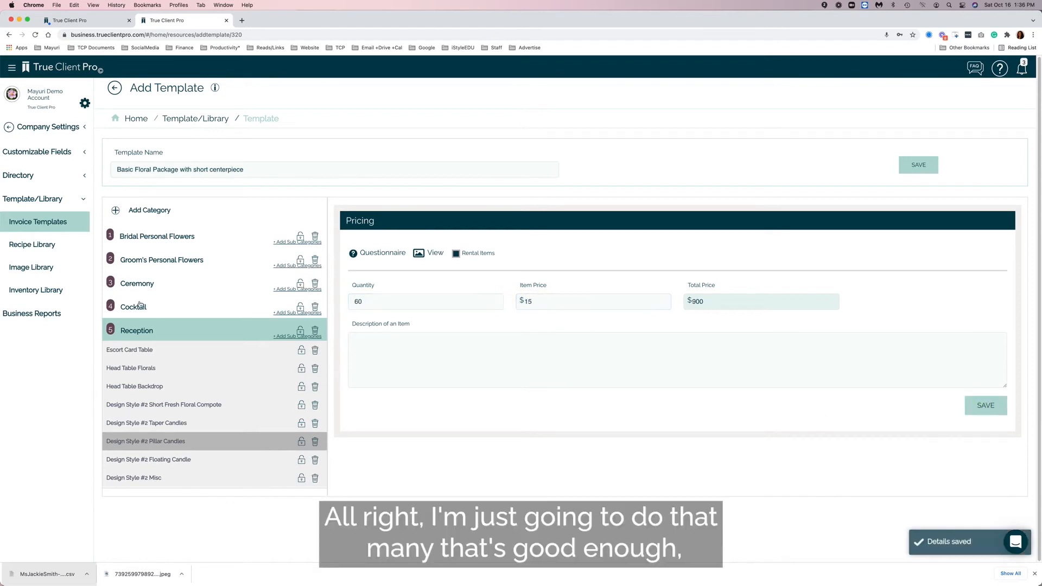
Open the project worksheet of the client's Private Showing project from the projects list
left_click(137, 121)
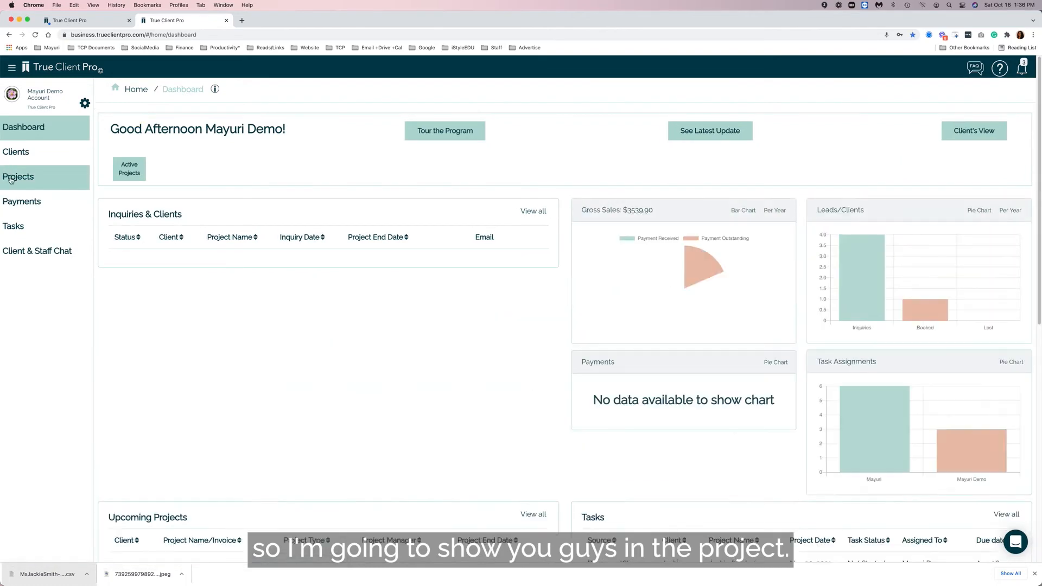
left_click(17, 182)
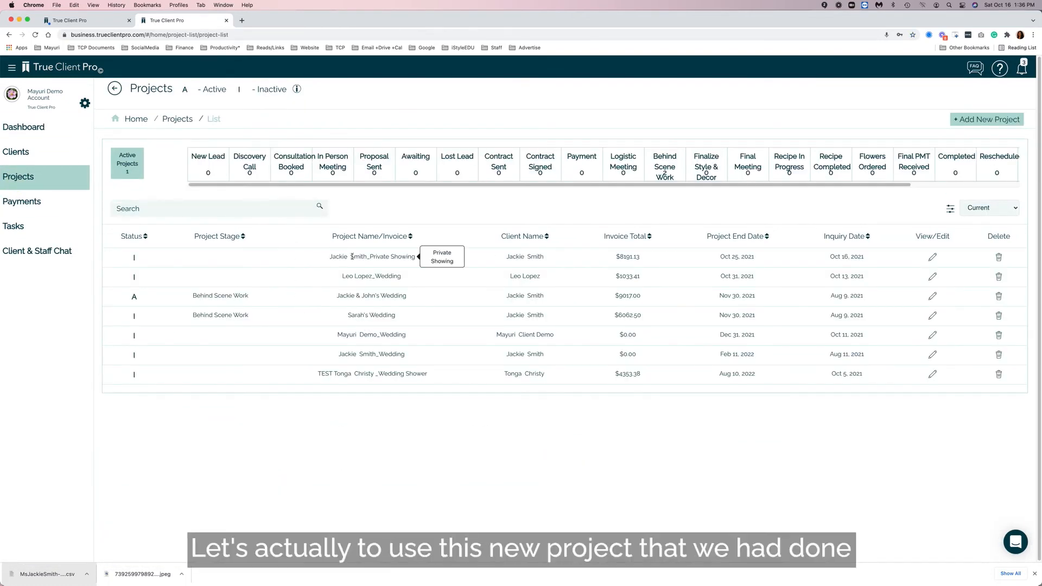
triple_click(429, 259)
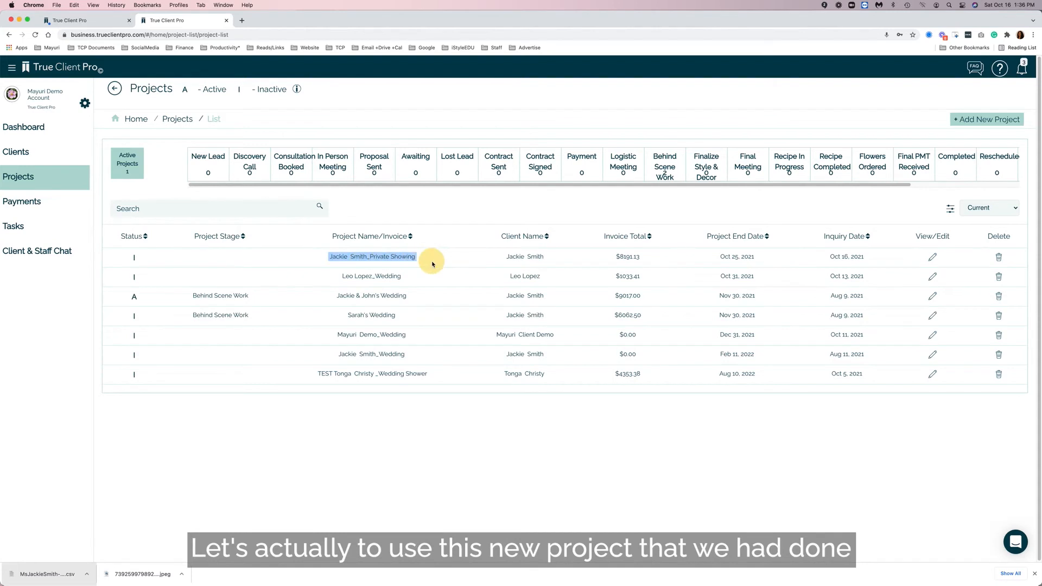
left_click(932, 256)
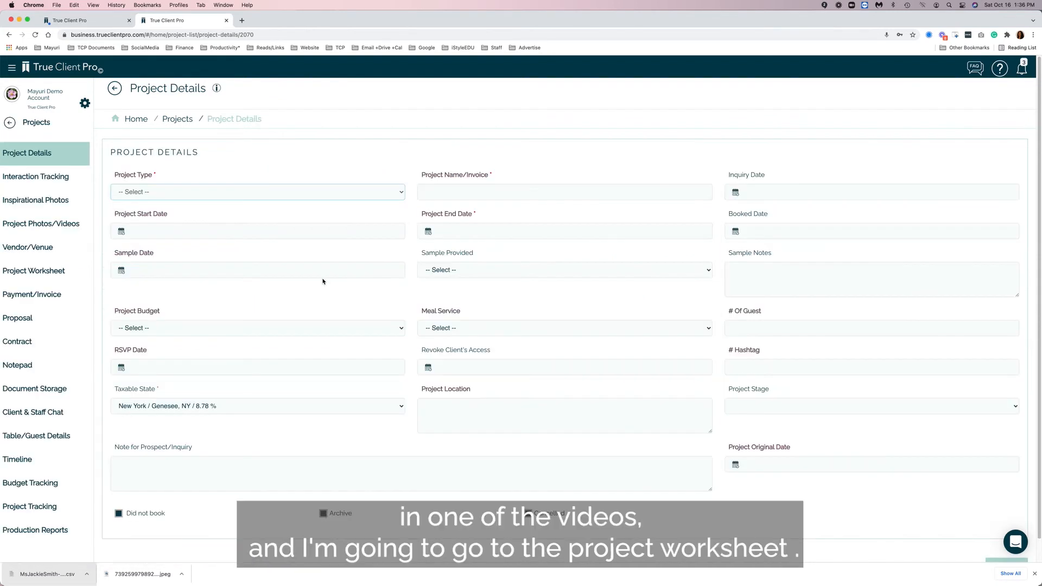
left_click(64, 274)
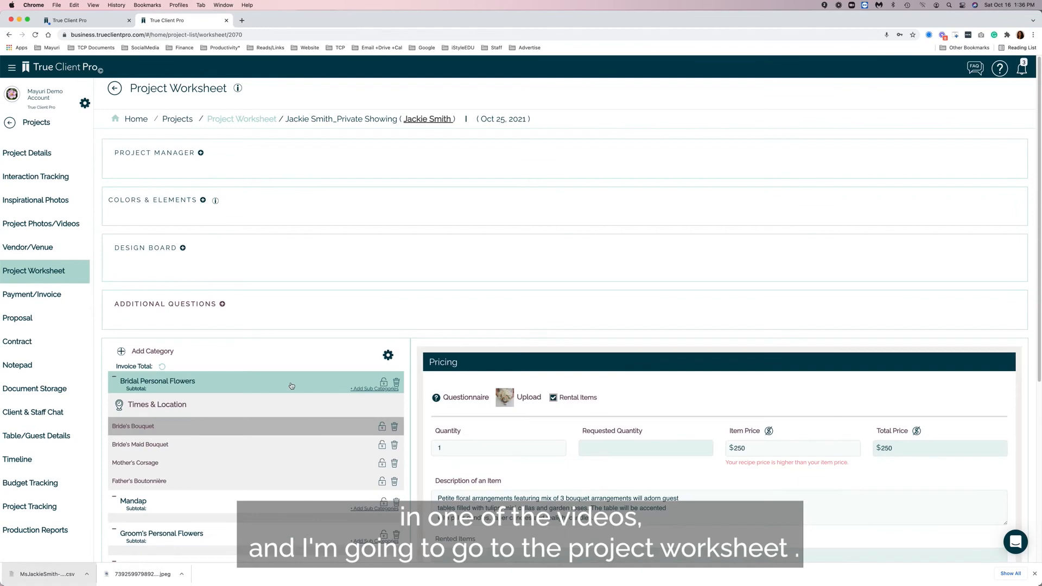
Delete the Bridal Personal Flowers, Mandap, Groom's Personal Flowers, Ceremony and Reception categories from the project worksheet
scroll(292, 385, "down", 1)
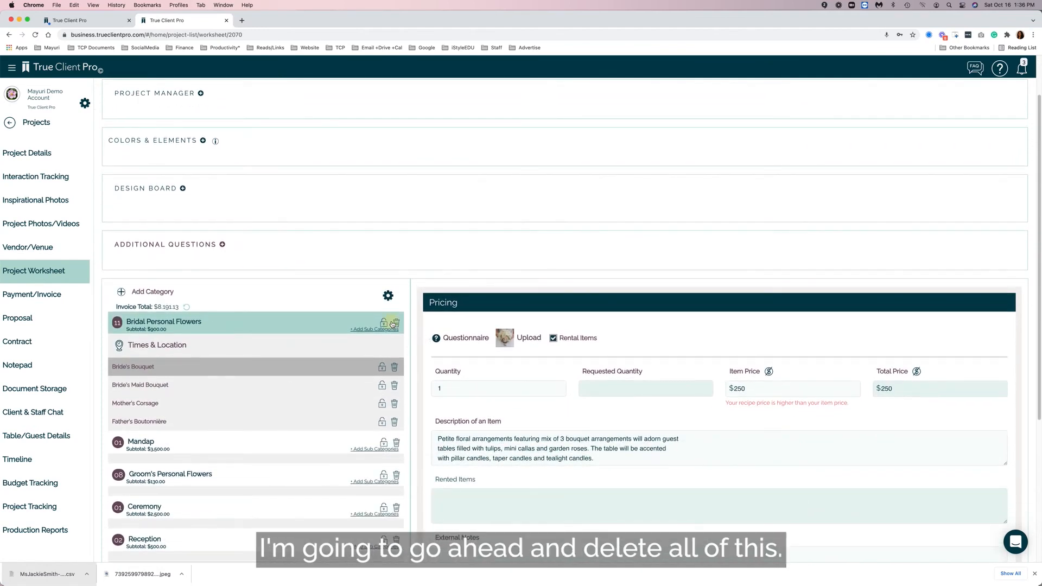
left_click(395, 323)
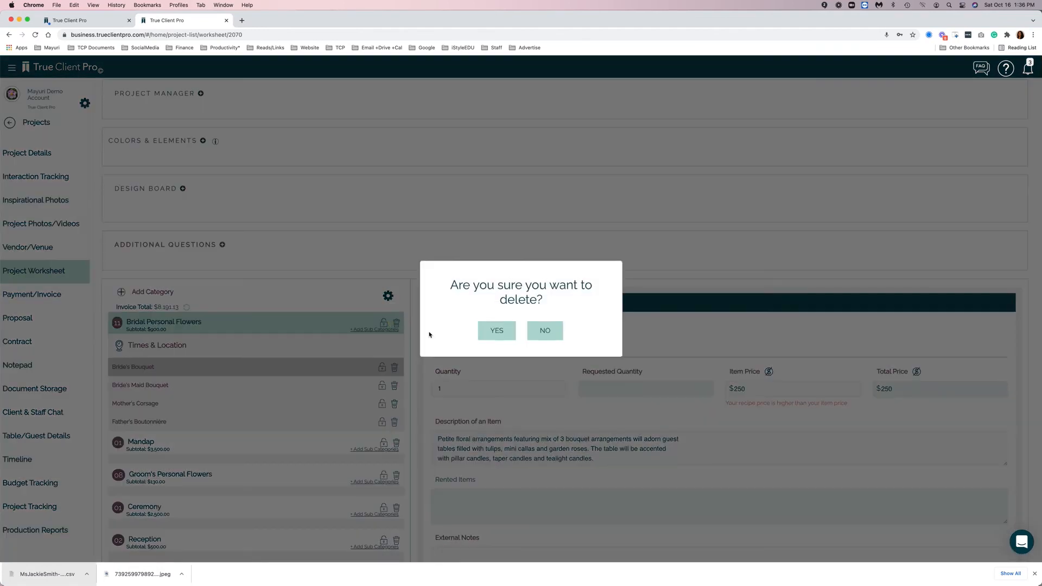
left_click(477, 333)
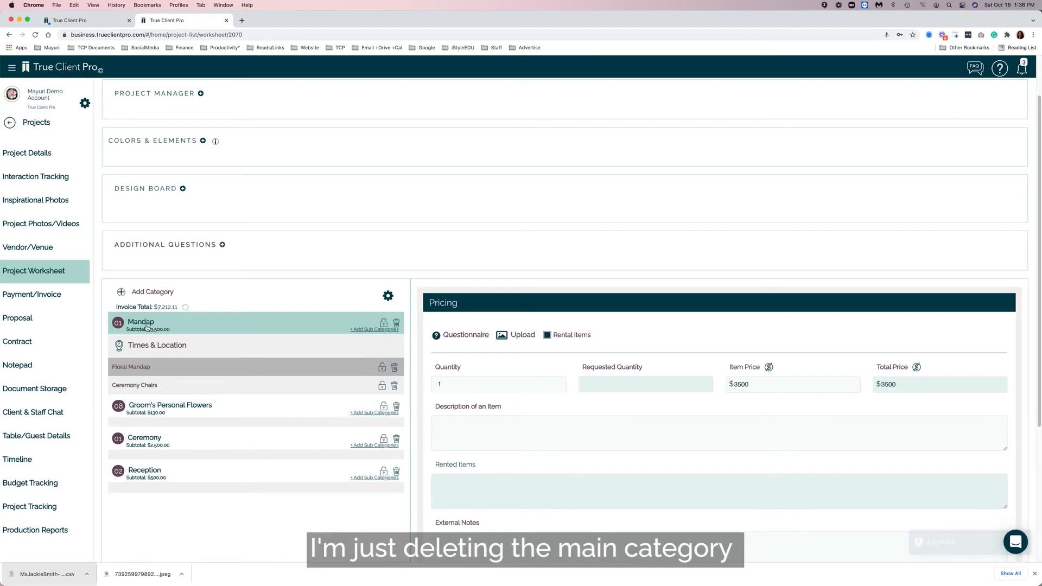
left_click(396, 322)
left_click(496, 329)
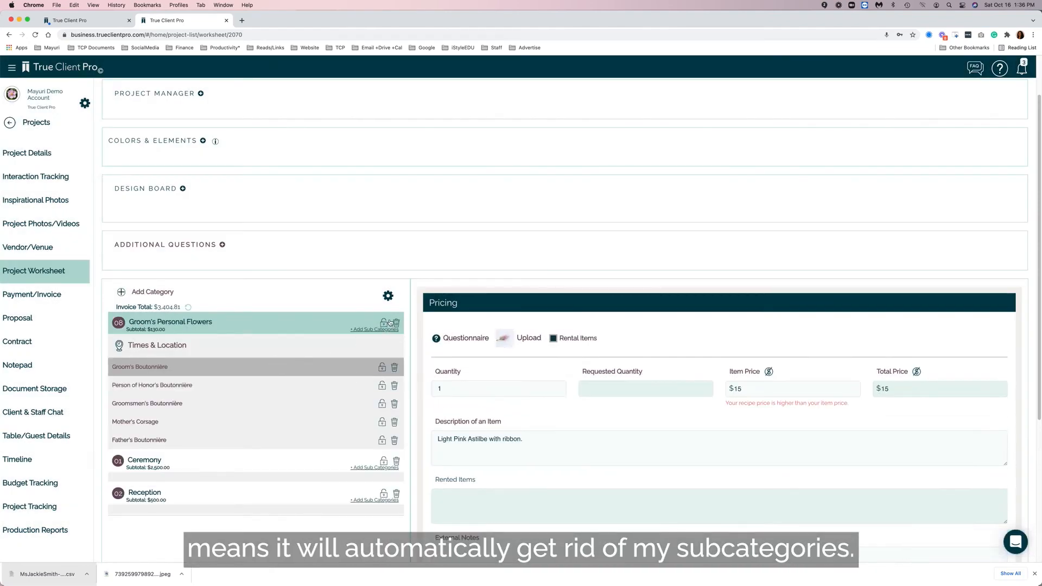
left_click(394, 323)
left_click(498, 332)
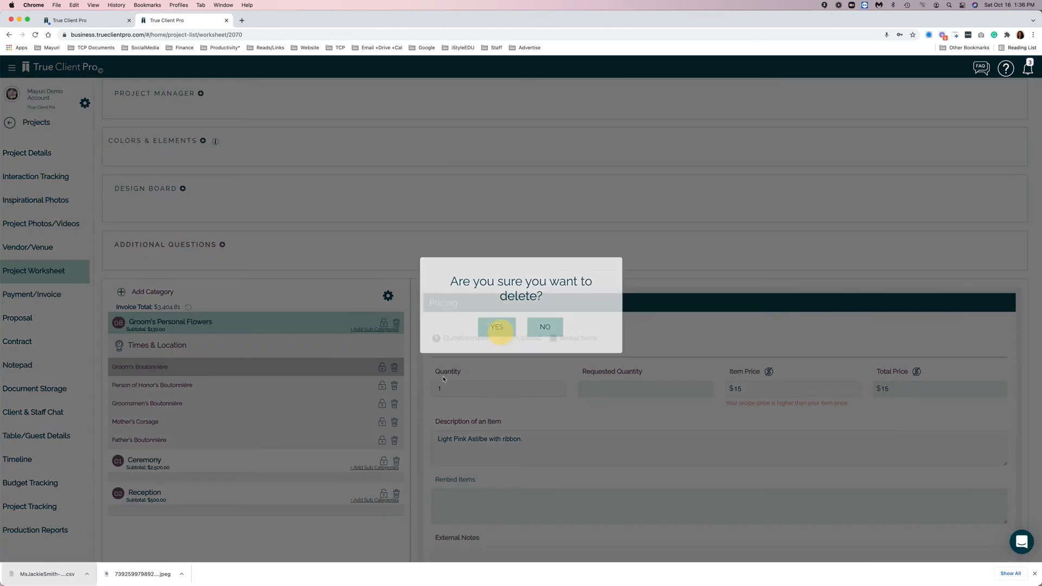
left_click(397, 324)
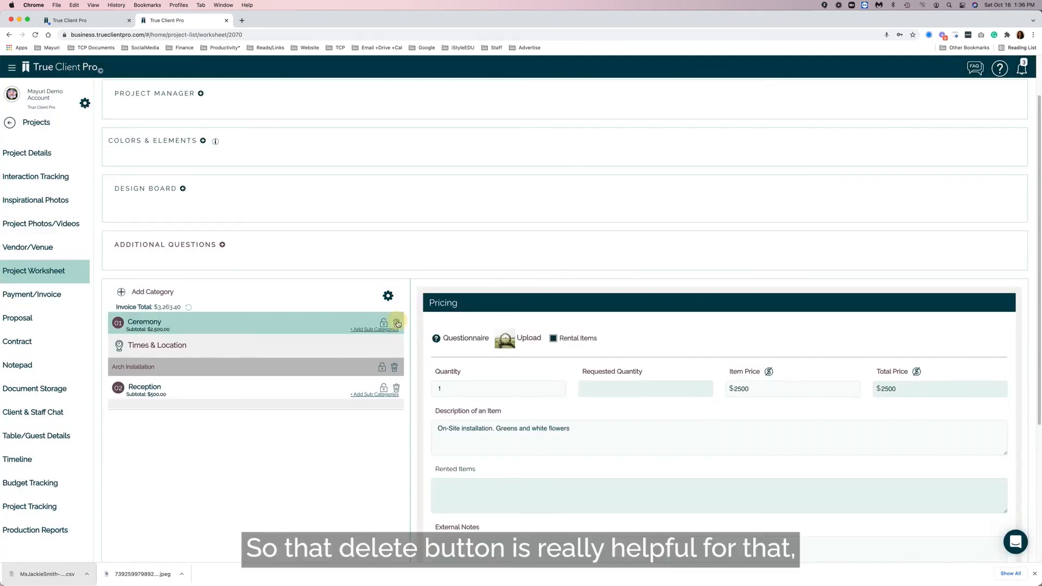
left_click(494, 332)
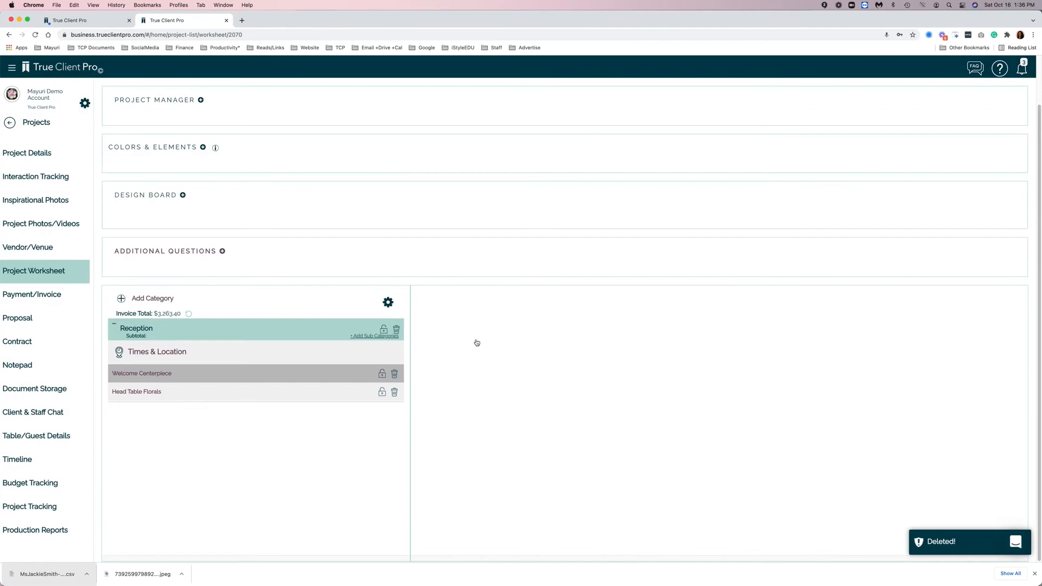
left_click(398, 324)
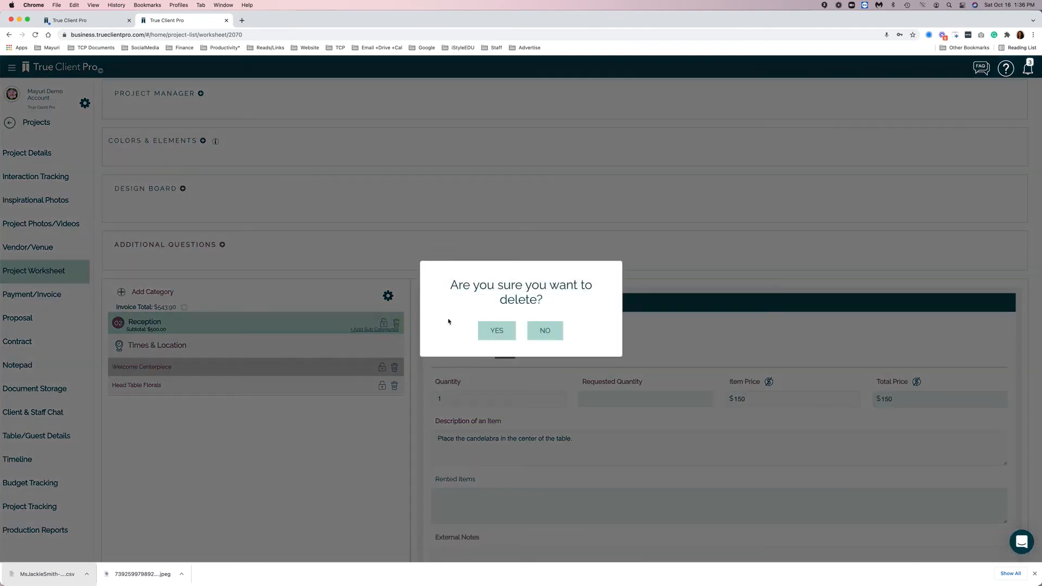
left_click(494, 331)
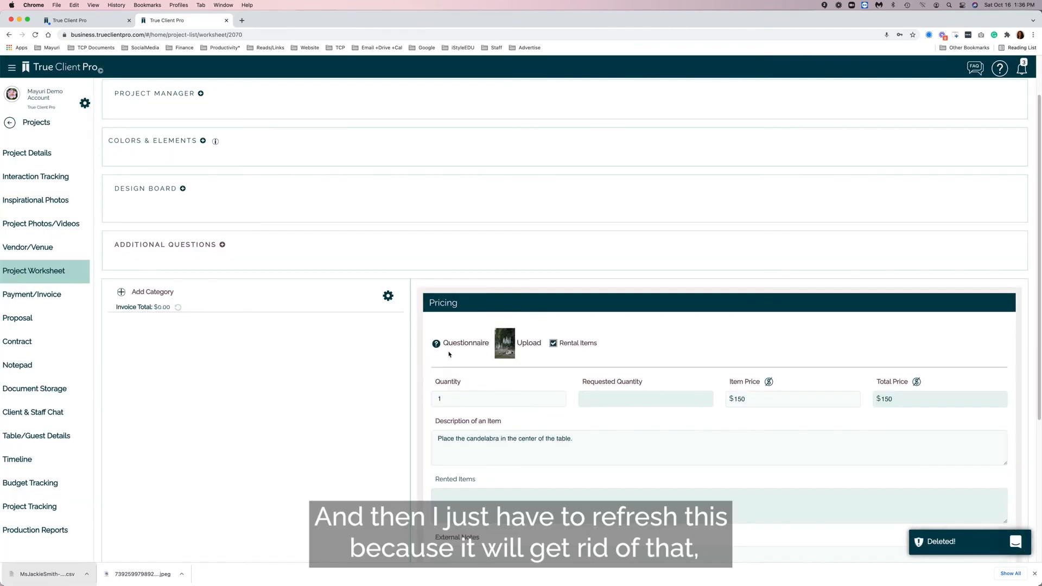
Refresh the invoice total and reload the project worksheet by visiting the Payment/Invoice page and returning
left_click(178, 307)
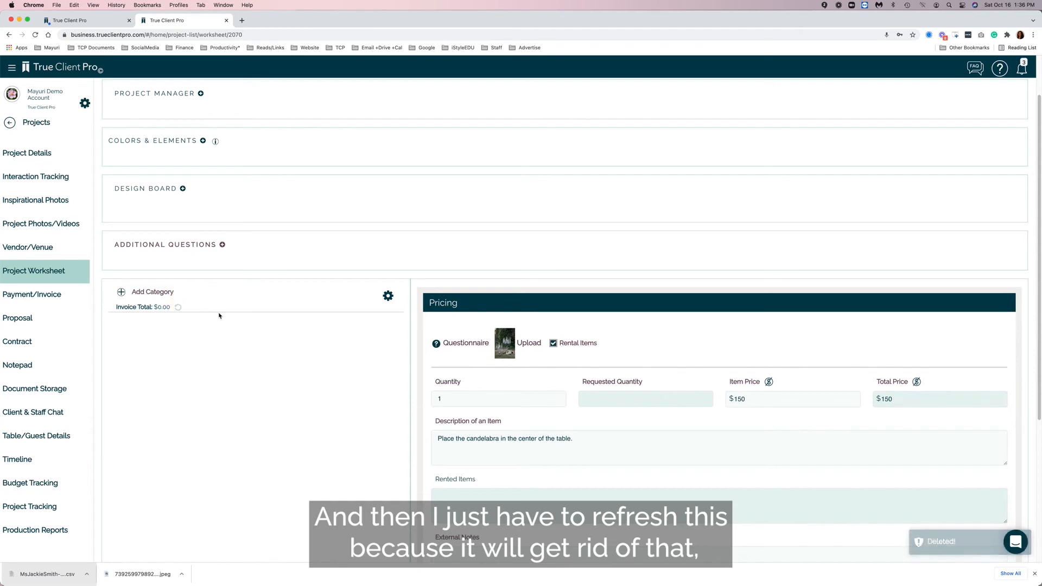
left_click(53, 294)
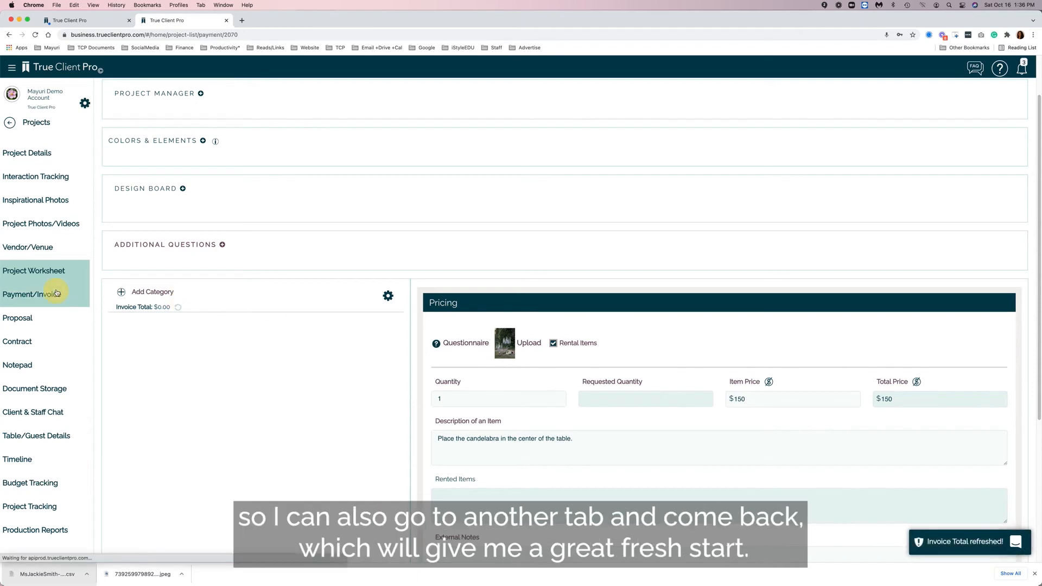
left_click(54, 274)
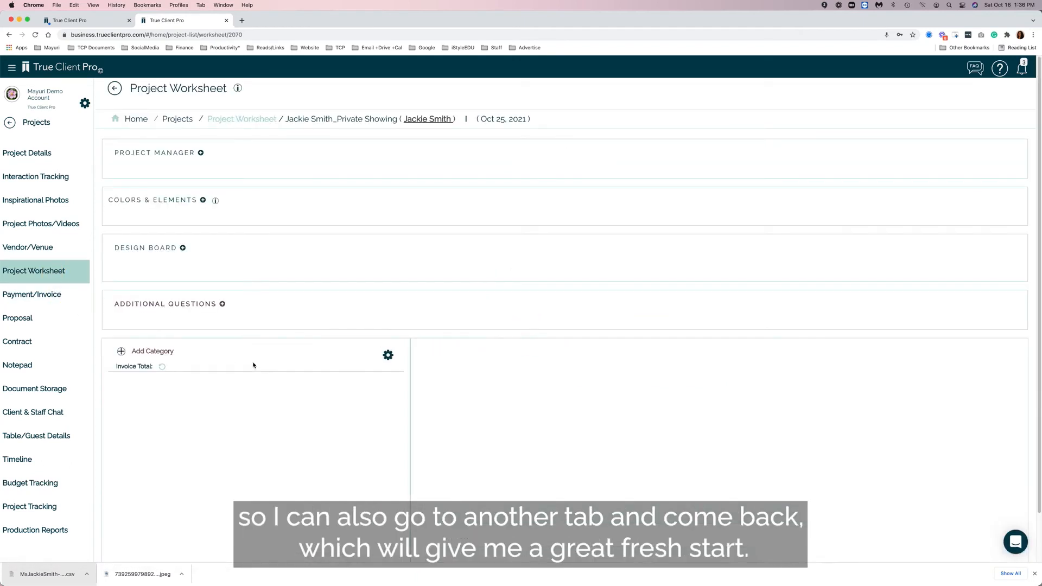
Import the template "Basic Floral Package with short centerpiece" into the project worksheet
left_click(388, 355)
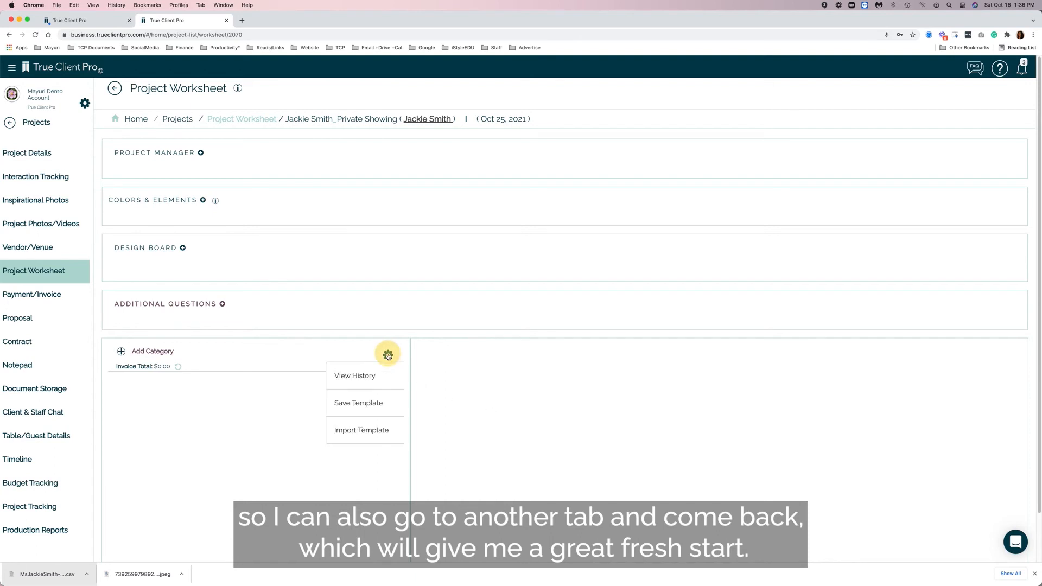
left_click(360, 431)
left_click(501, 320)
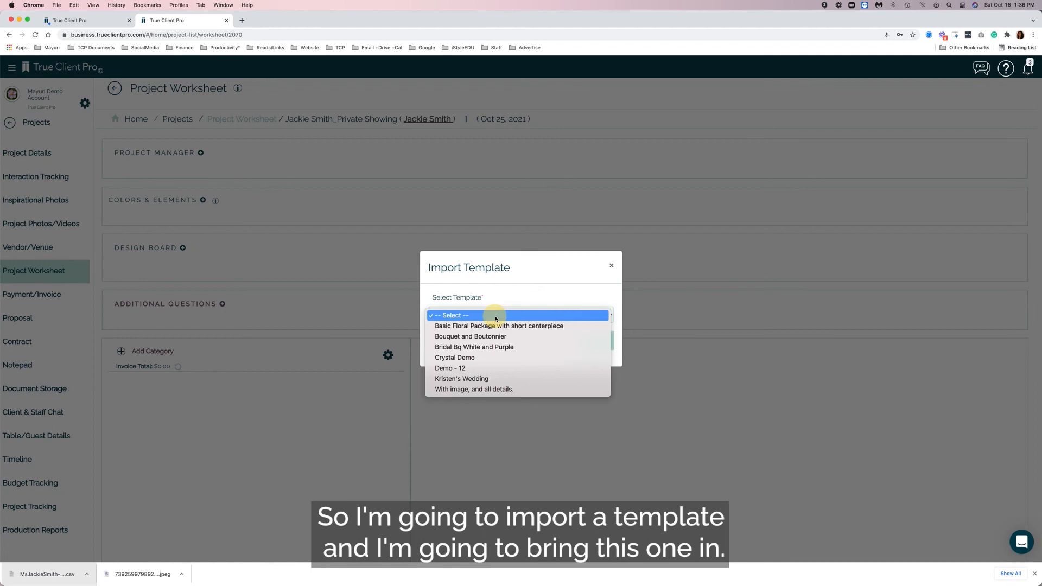
left_click(492, 328)
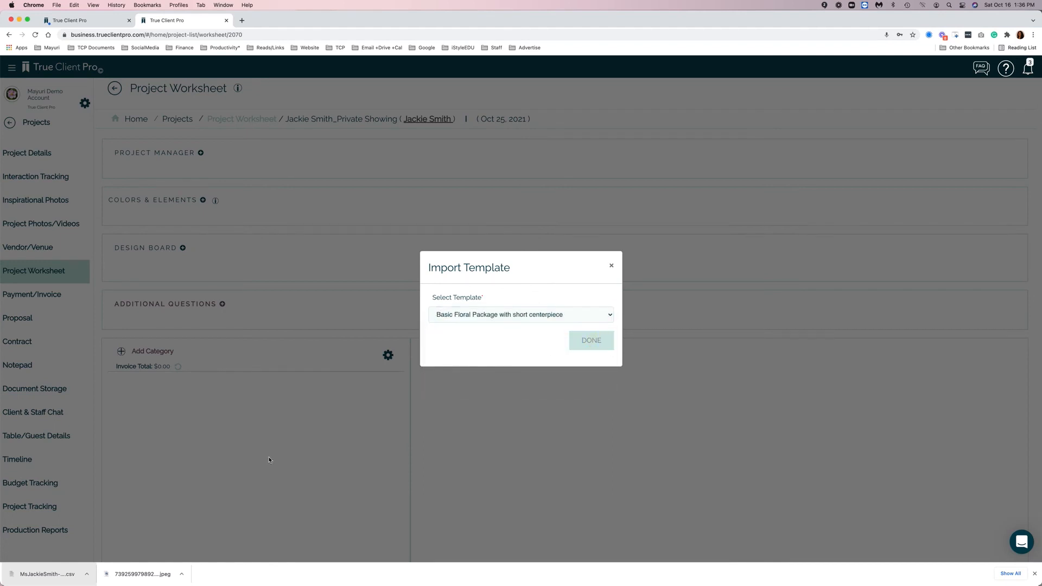
Examine the imported categories and the pricing of the reception's Design Style #2 Short Fresh Floral Compote
scroll(269, 458, "down", 1)
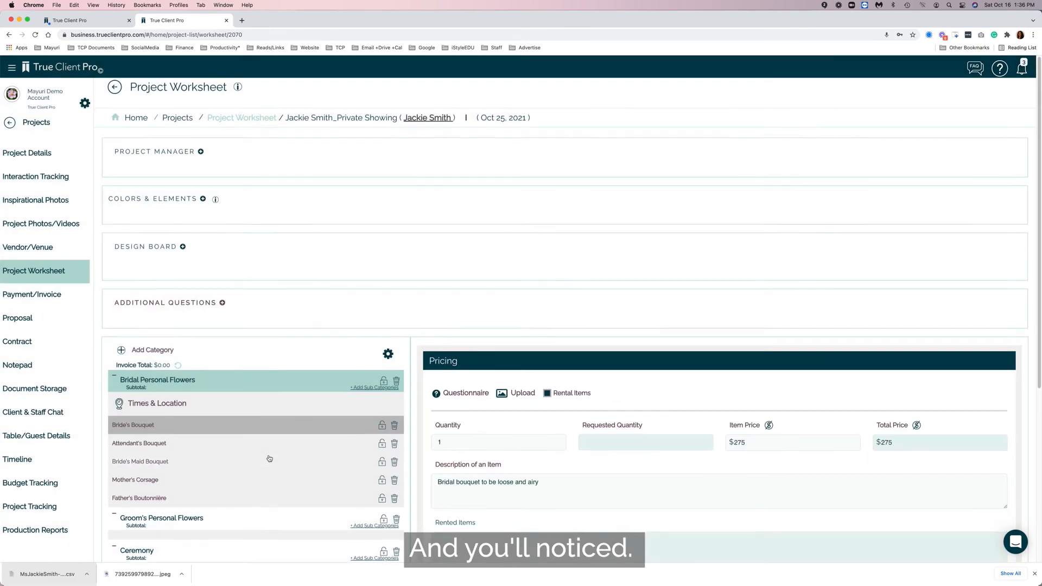
scroll(269, 459, "down", 3)
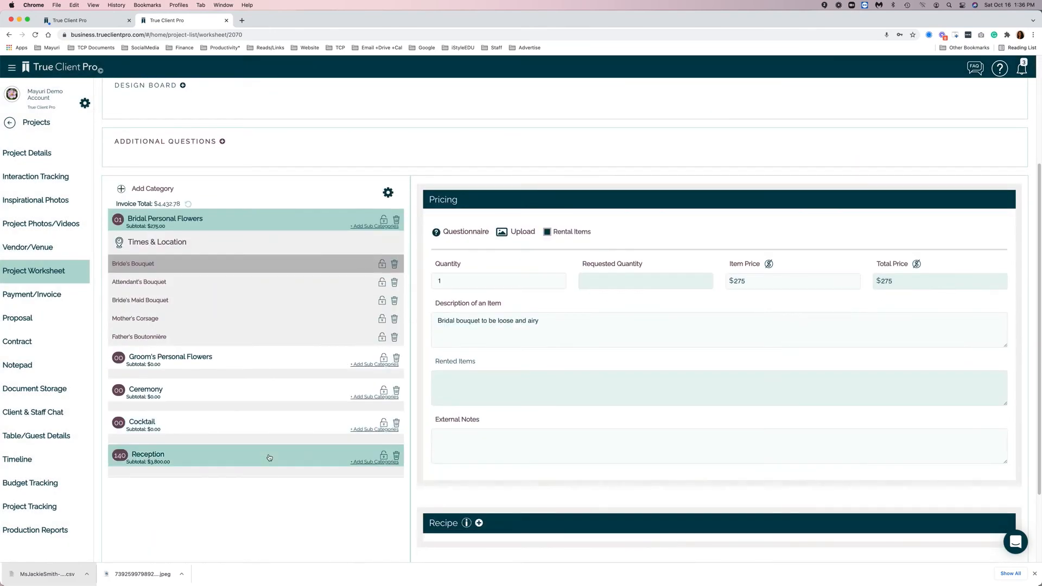
left_click(269, 458)
left_click(181, 449)
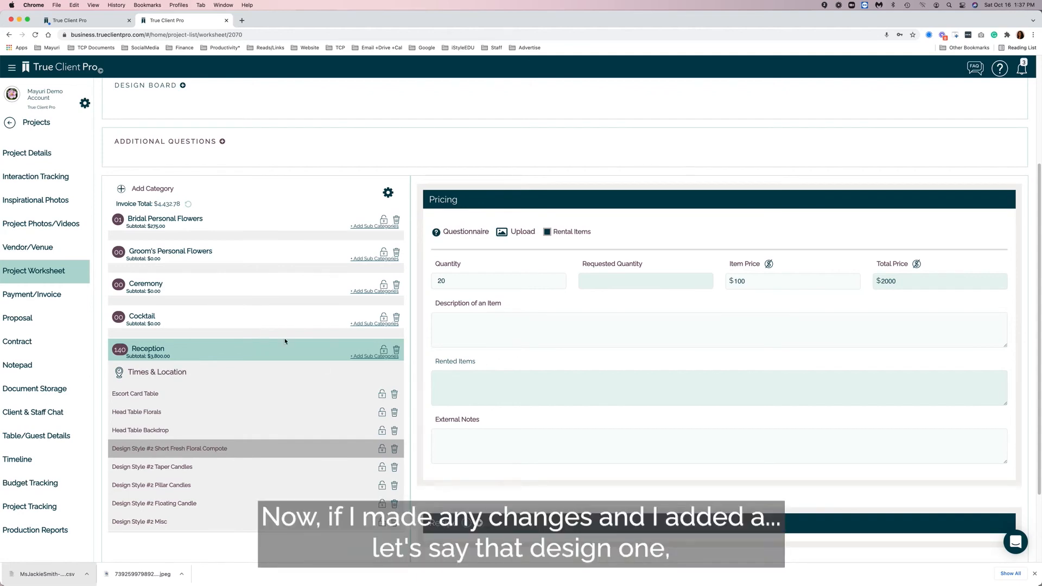
Add the Design Style #1 Taper Candles and Design Style #1 Pillar Candles subcategories to the Reception category
left_click(376, 356)
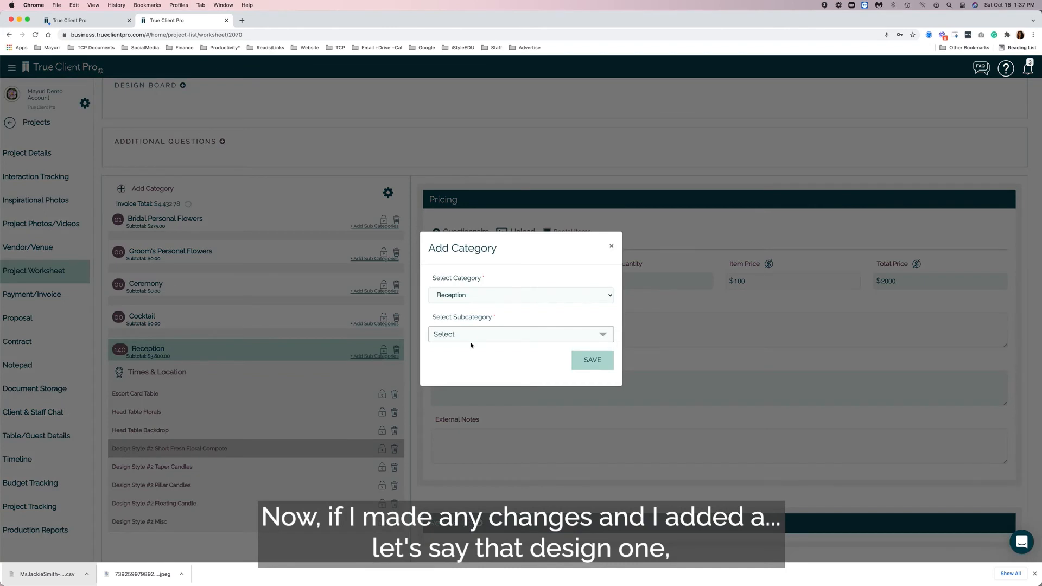
left_click(472, 334)
scroll(444, 442, "down", 5)
scroll(444, 446, "up", 1)
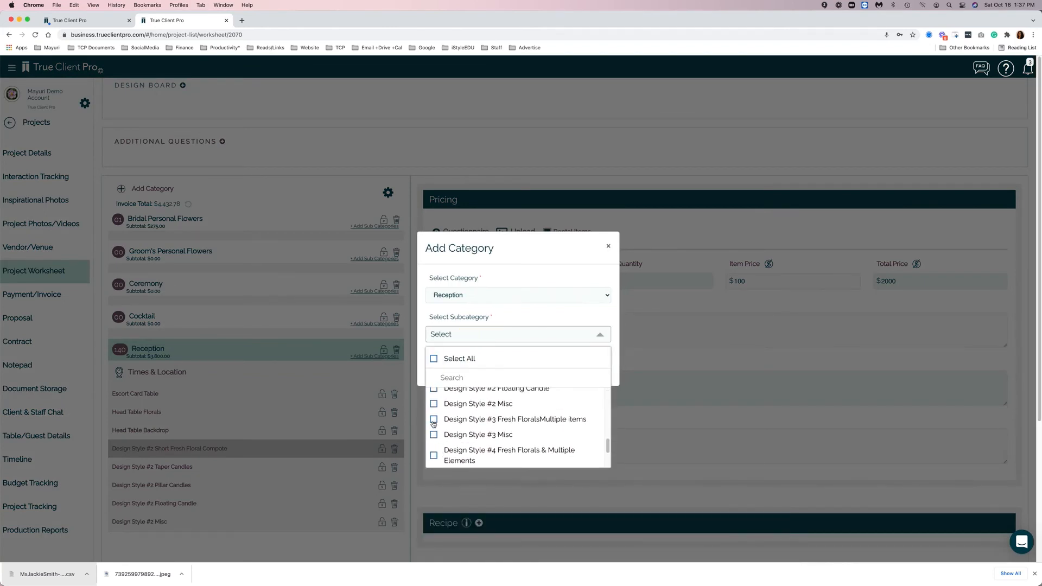
scroll(436, 419, "up", 3)
scroll(436, 420, "up", 4)
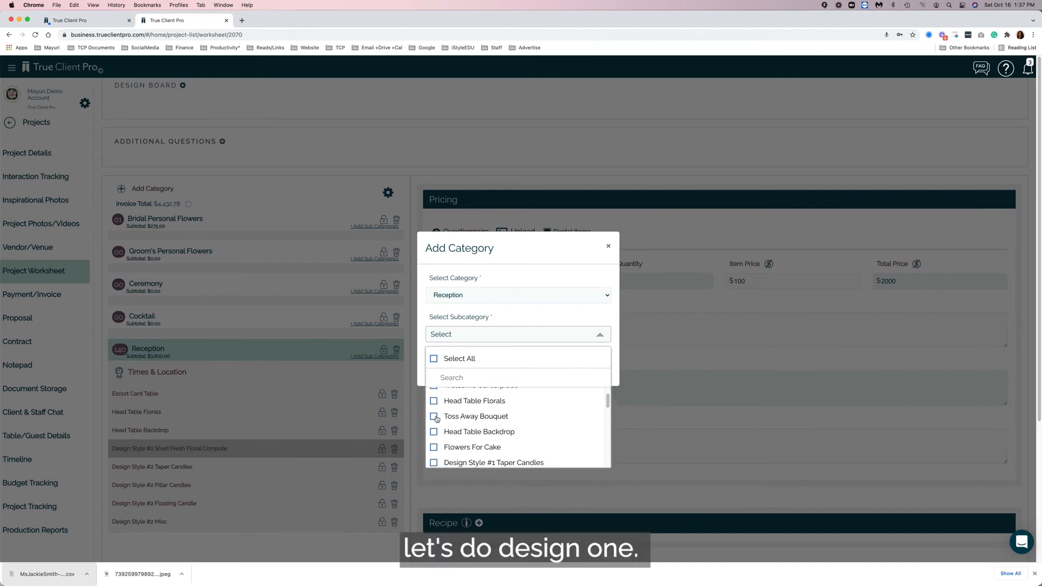
scroll(435, 453, "down", 2)
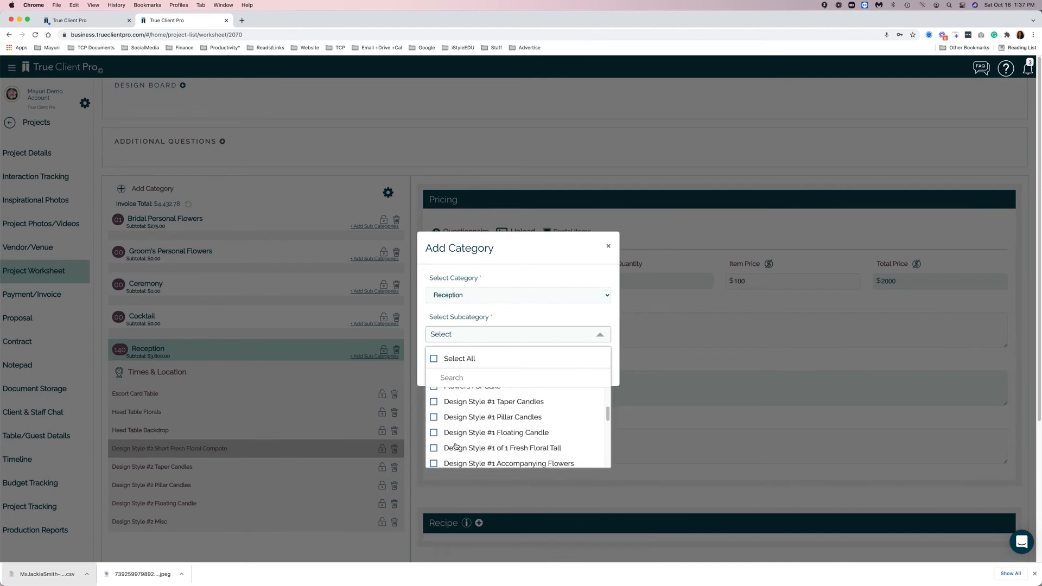
left_click(433, 400)
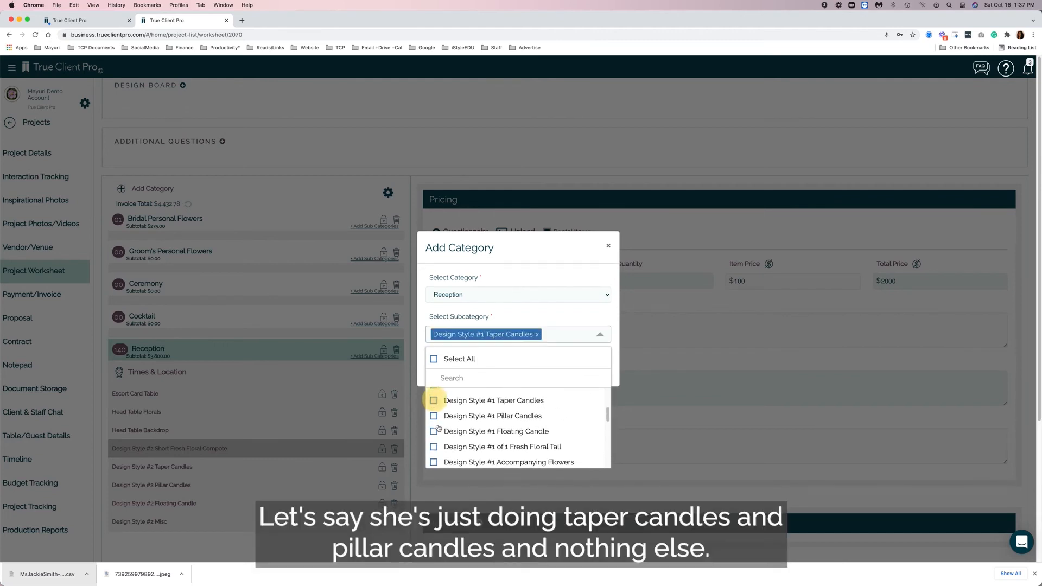
left_click(433, 415)
left_click(563, 274)
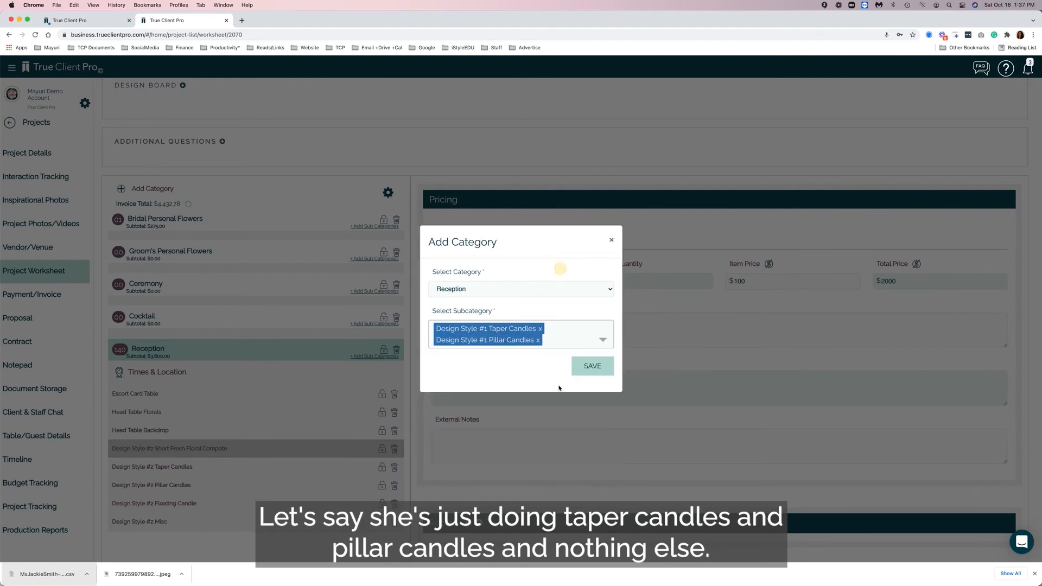
left_click(590, 364)
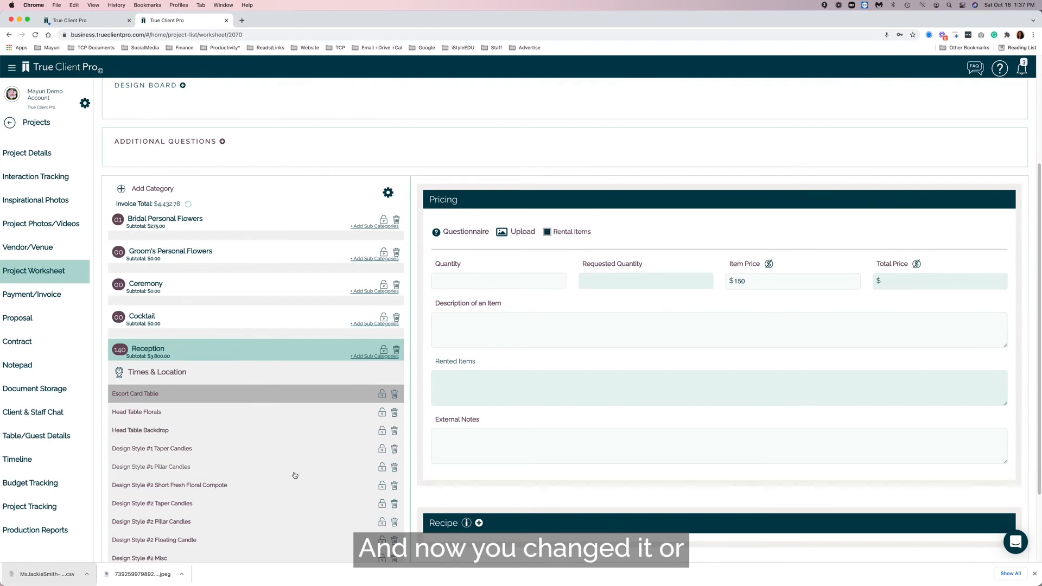
Start saving the worksheet as a template and fill in the name "Basic Floral Package with short centerpiece"
left_click(388, 194)
double_click(388, 193)
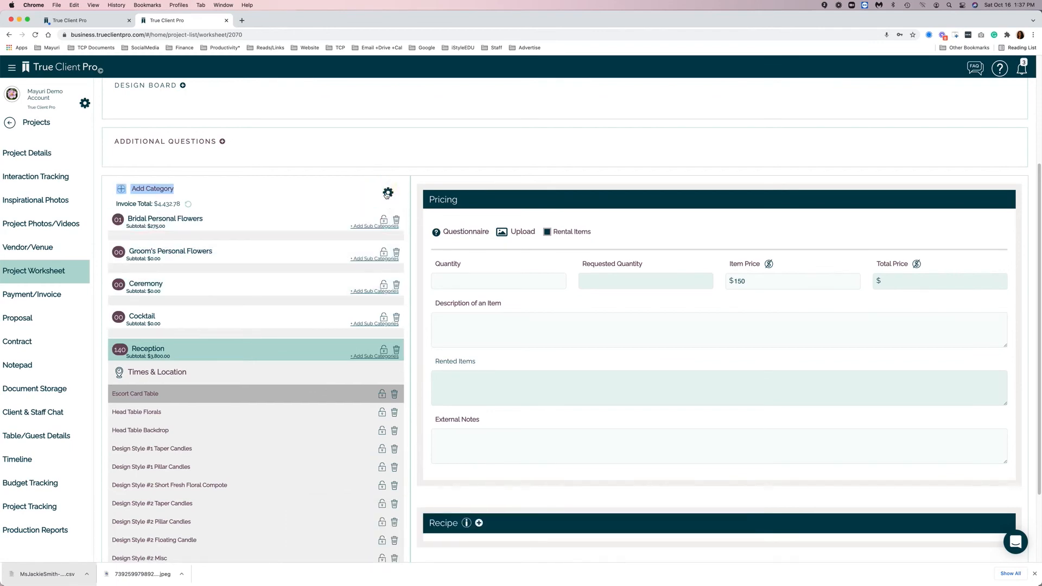
left_click(388, 192)
left_click(354, 247)
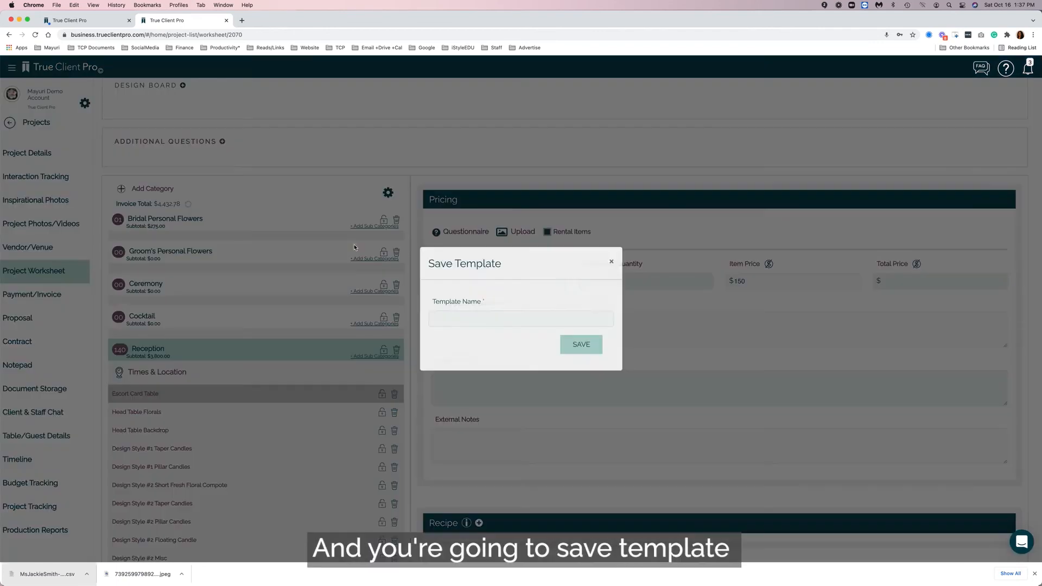
left_click(453, 313)
type("Sam")
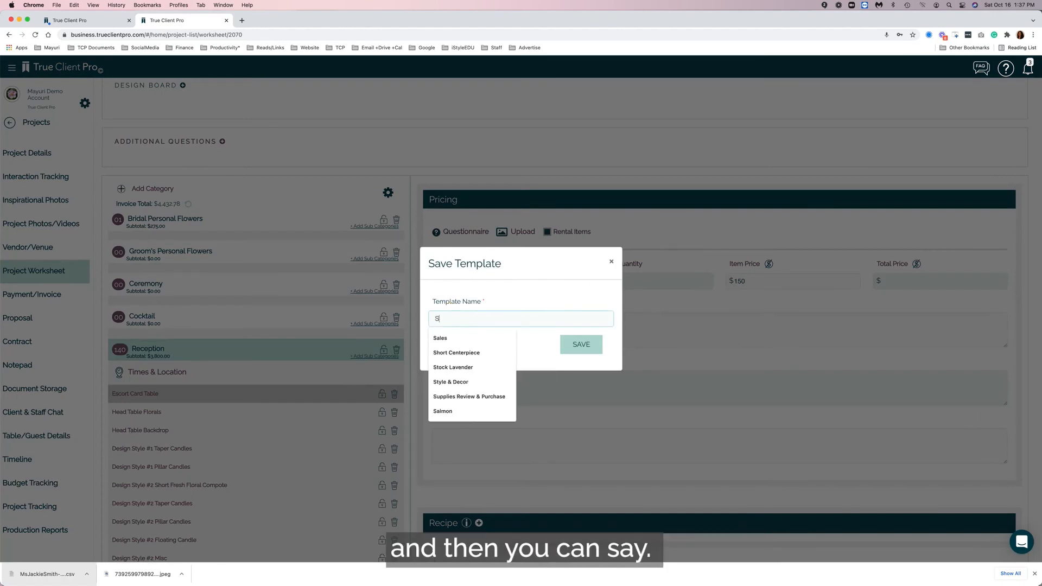
key("BackSpace")
key("BackSpace")
key("BackSpace")
type("Basic Floral Package with short centerpiece")
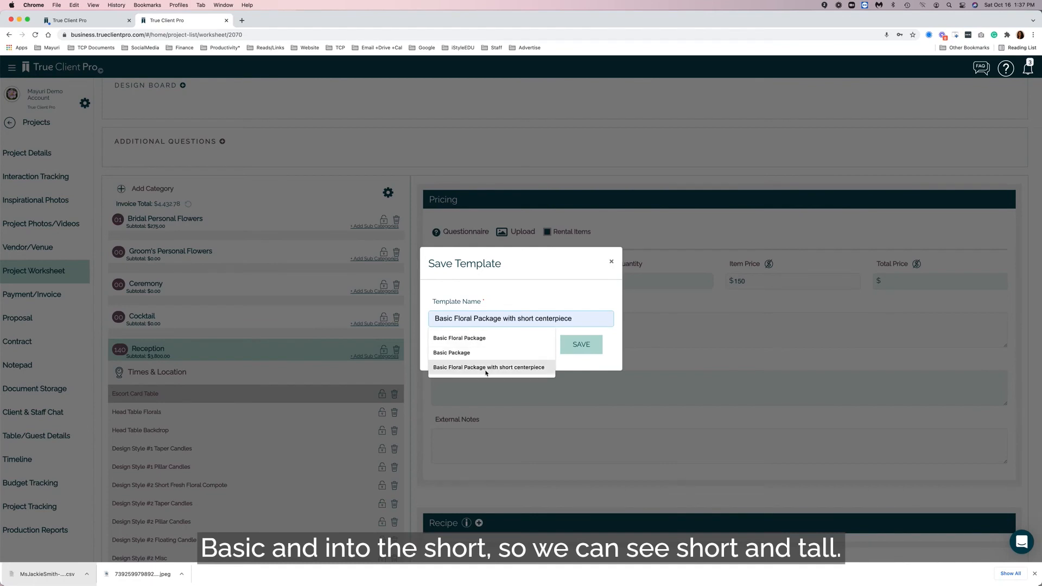
left_click(483, 367)
Change the template name to "Basic Floral Package with Short & Tall centerpiece" and save the template
left_click(525, 319)
type("& Tall")
left_click(514, 319)
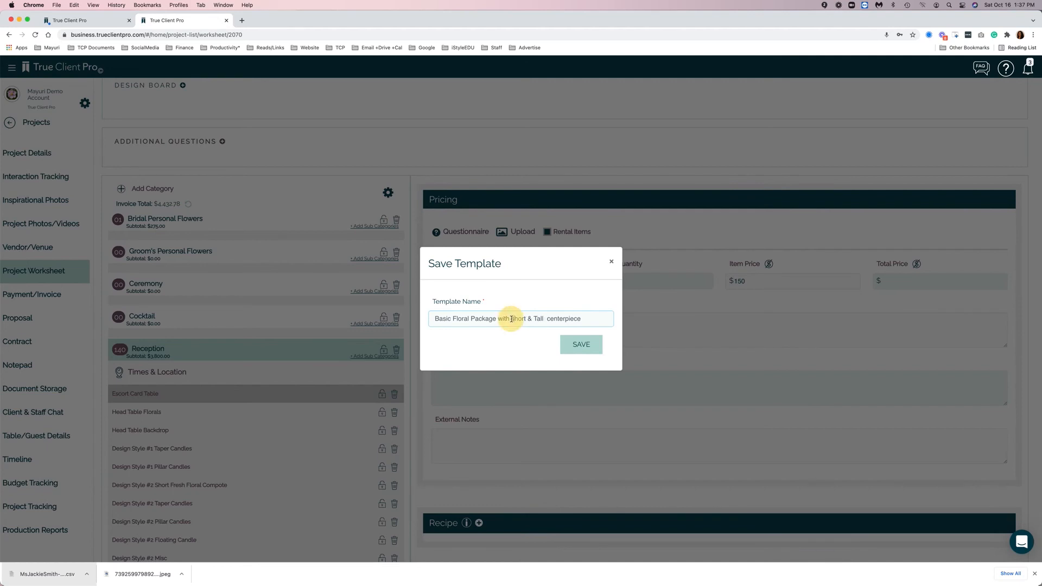
key("BackSpace")
type("S")
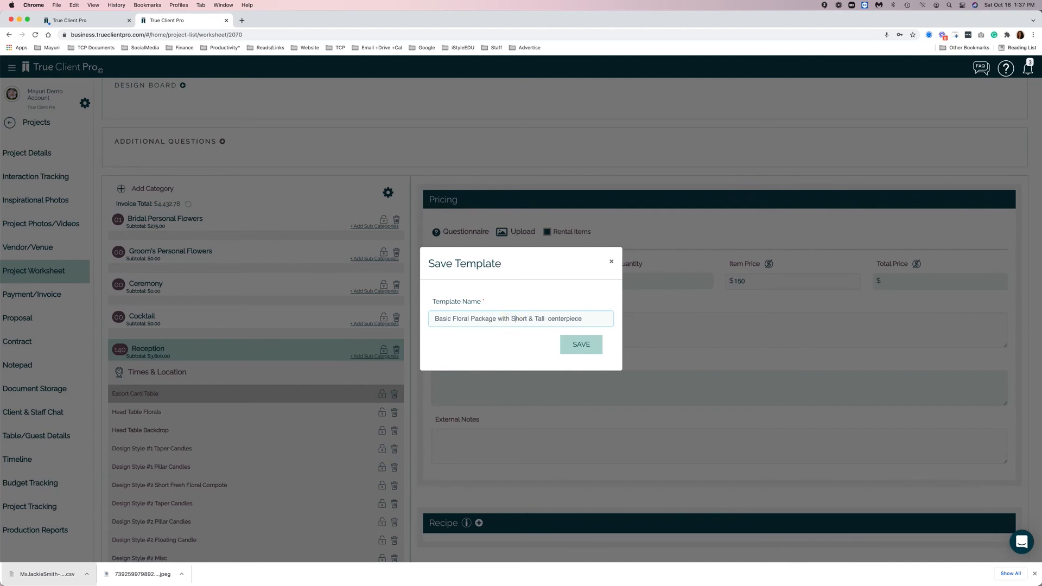
left_click(577, 348)
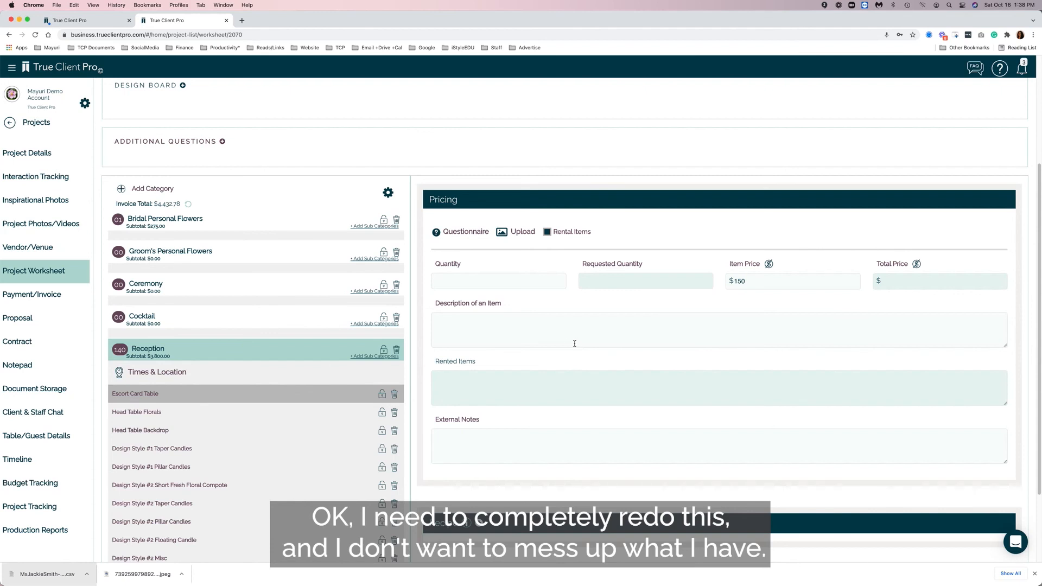
left_click(388, 194)
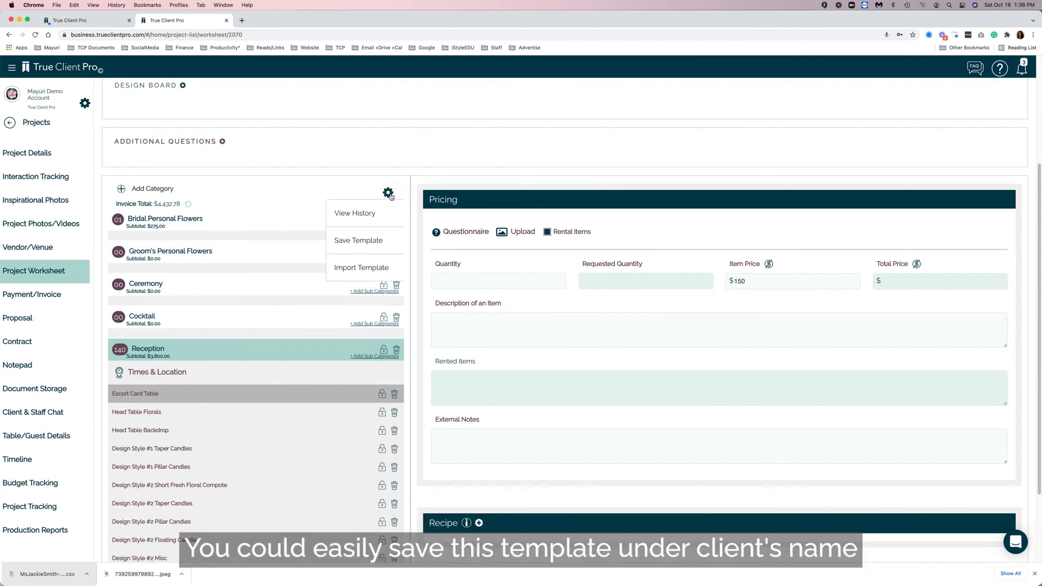
left_click(360, 243)
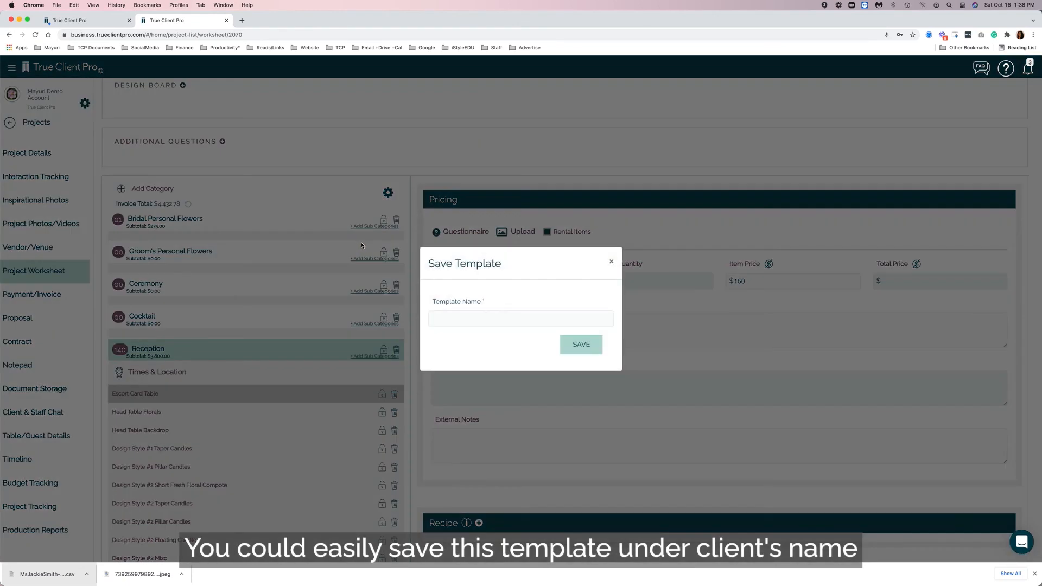
left_click(611, 261)
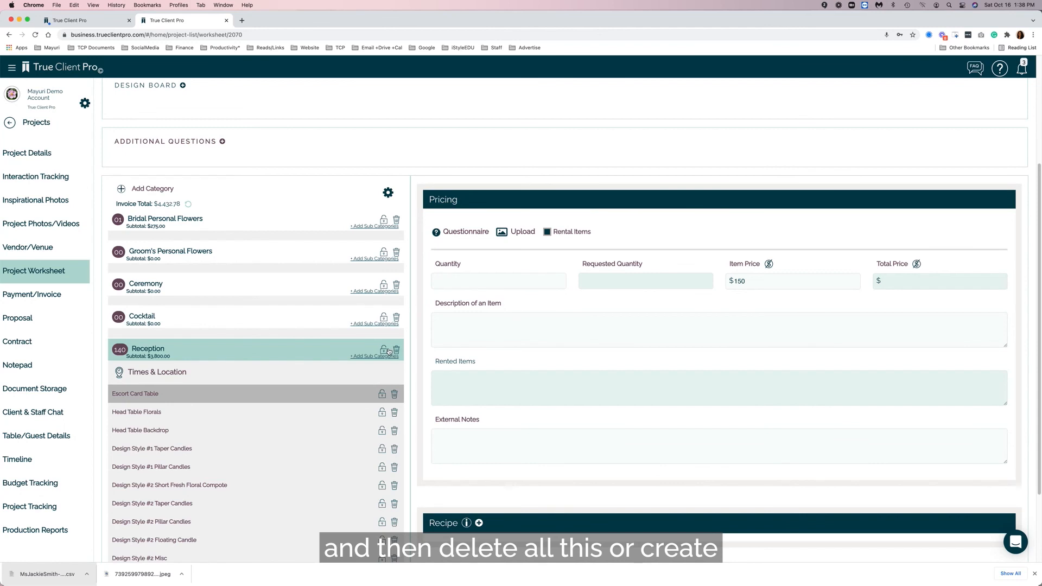
scroll(388, 351, "up", 3)
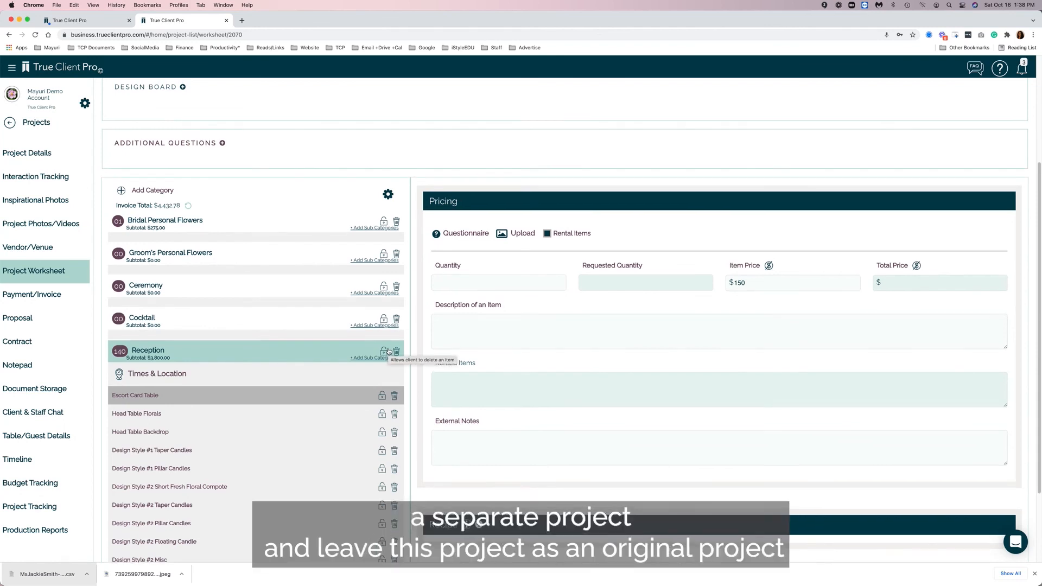